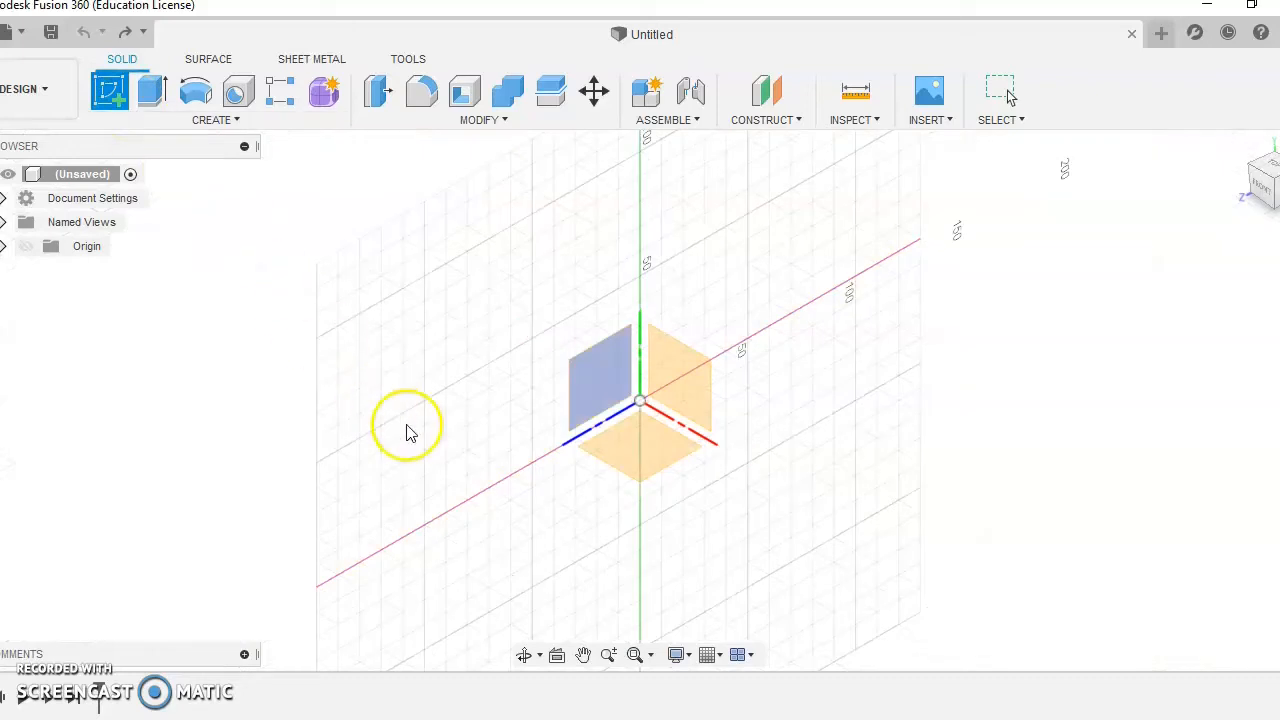
Step: Sketch a centre-diameter circle of 100 mm on the horizontal plane, centred about 50 mm left of and 40 mm below the origin
click(638, 460)
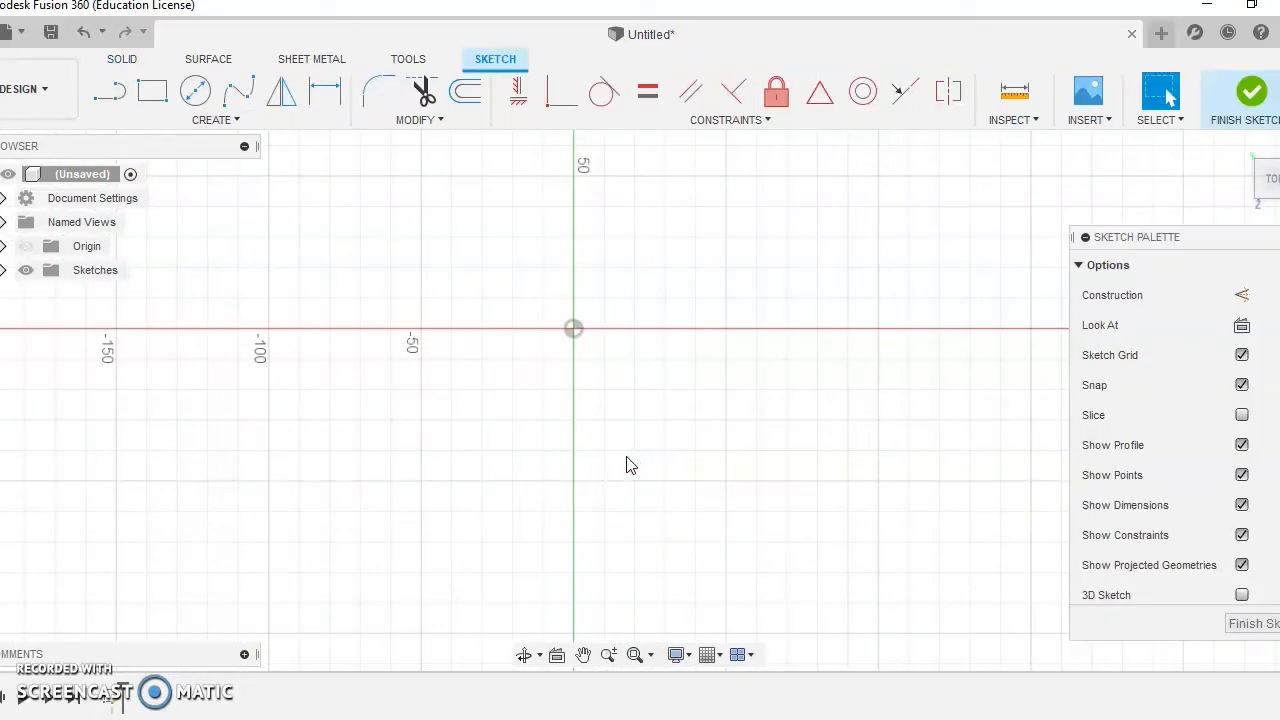
click(195, 100)
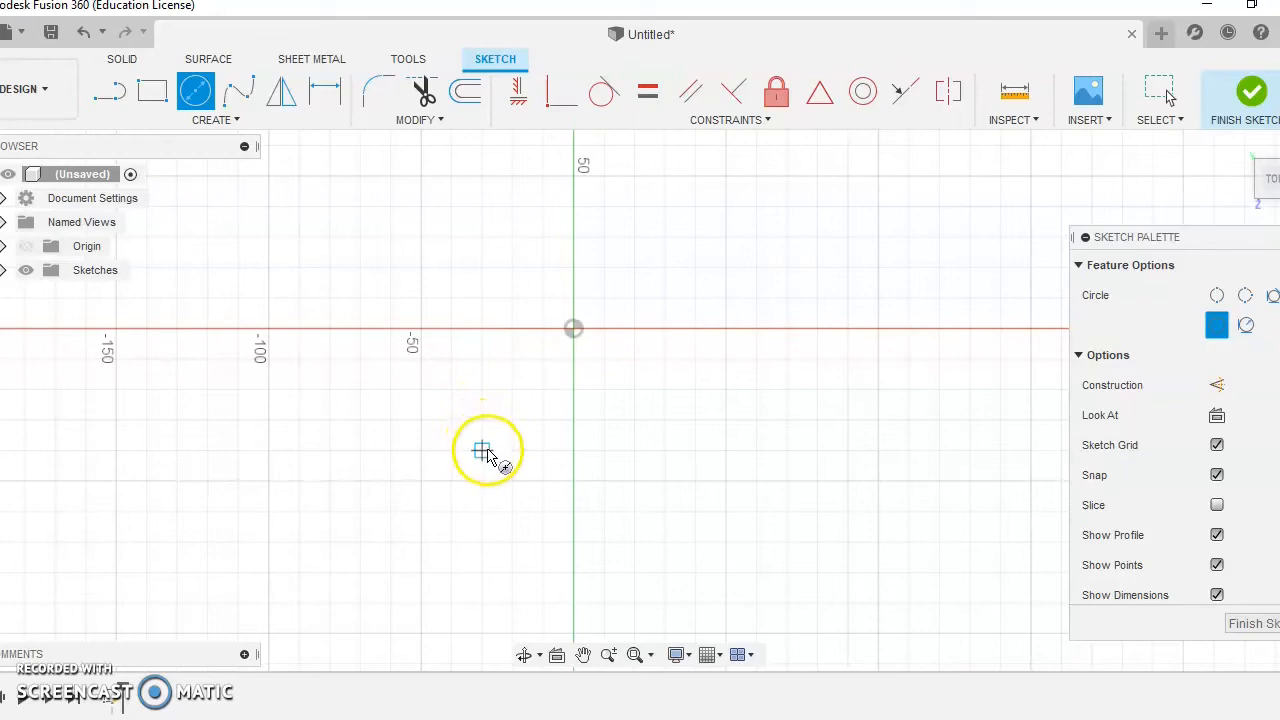
click(422, 452)
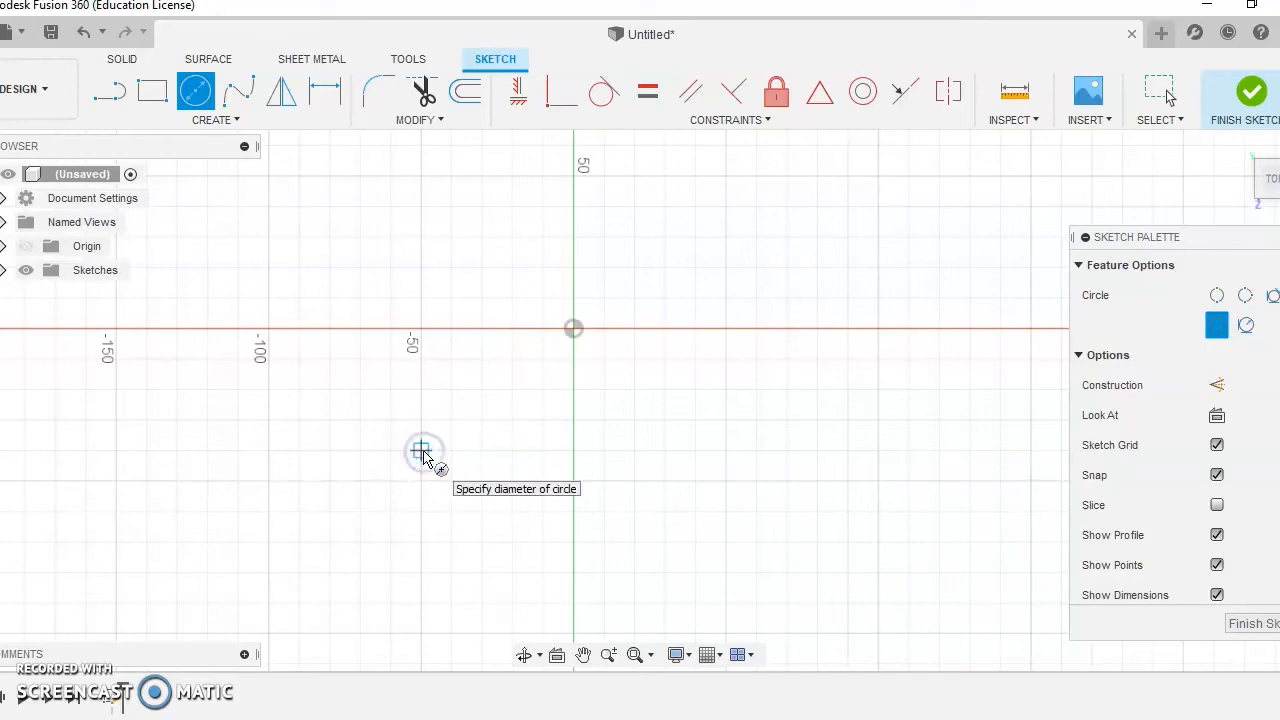
drag(422, 452, 606, 546)
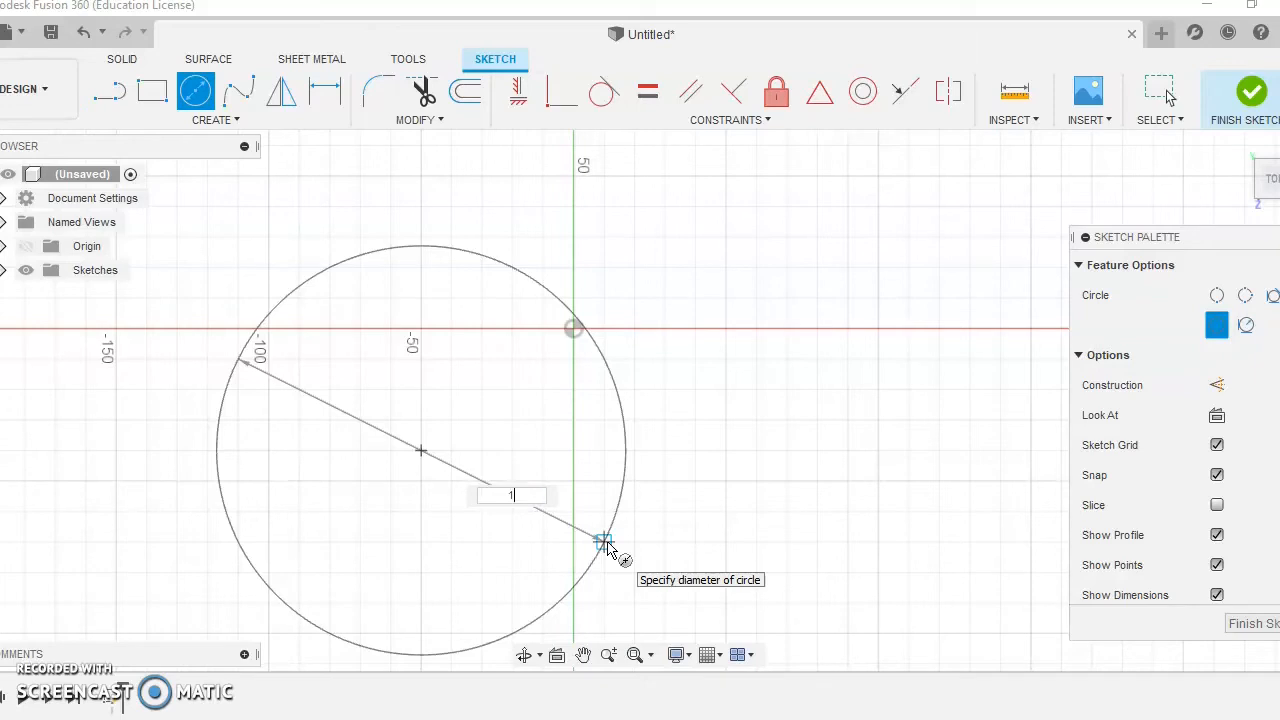
key(Tab)
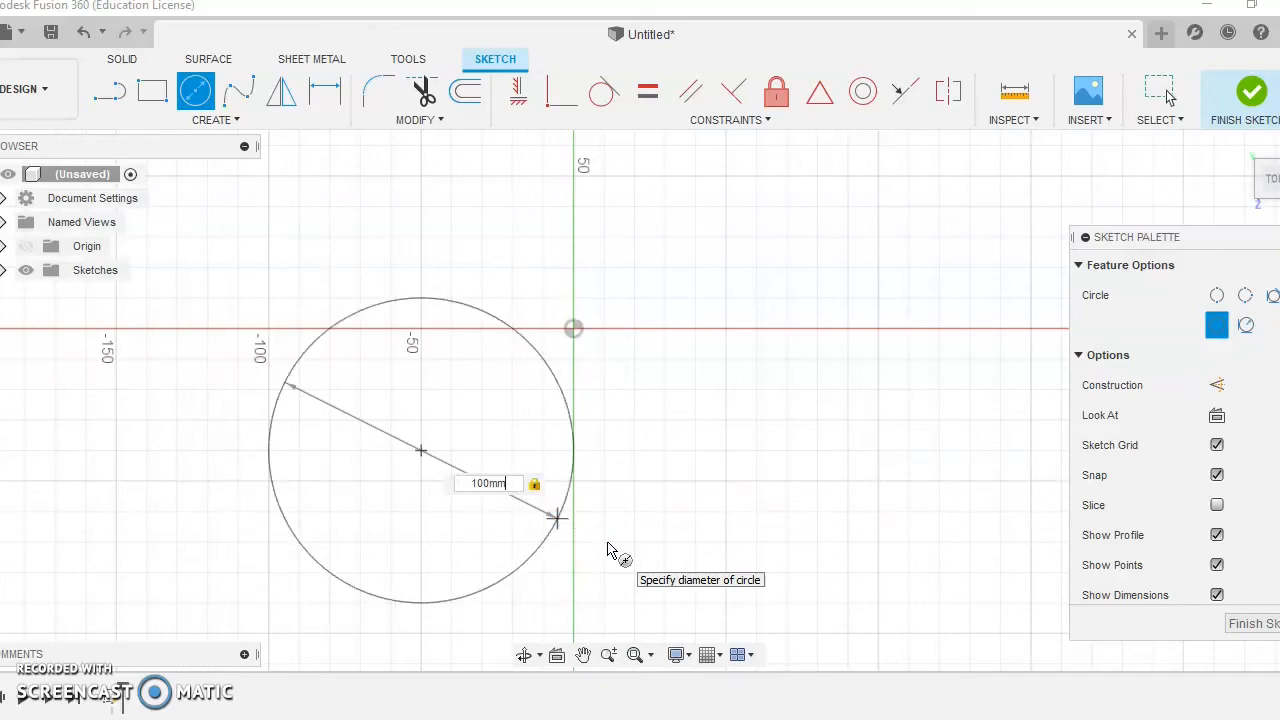
key(Return)
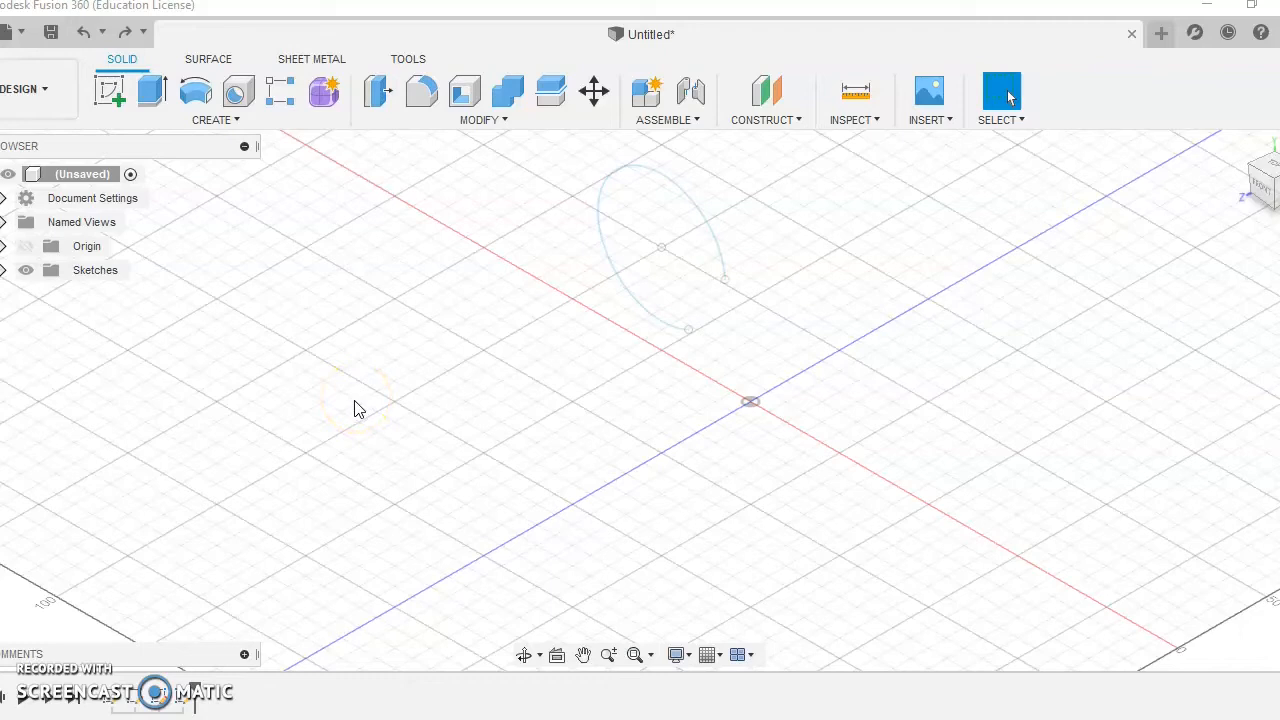
Step: Start a sketch on the front plane and draw a 2-point circle between the two endpoints of the open arc
click(120, 108)
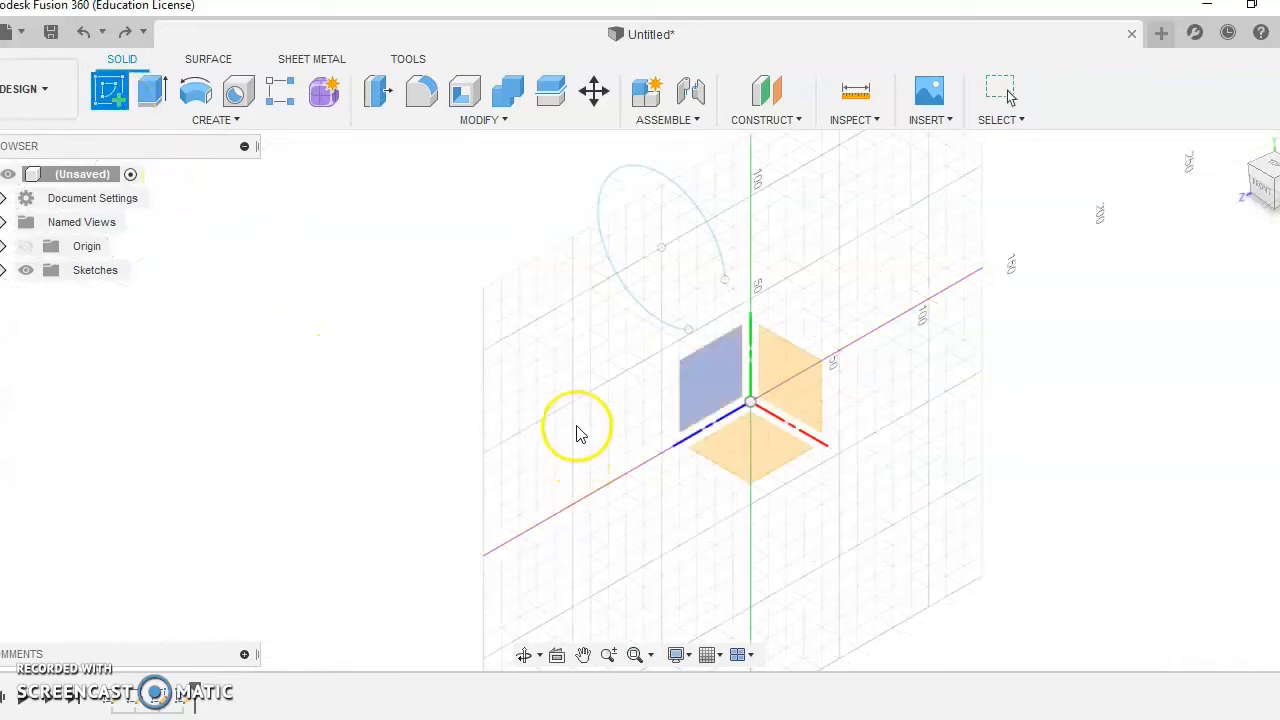
click(790, 384)
click(198, 94)
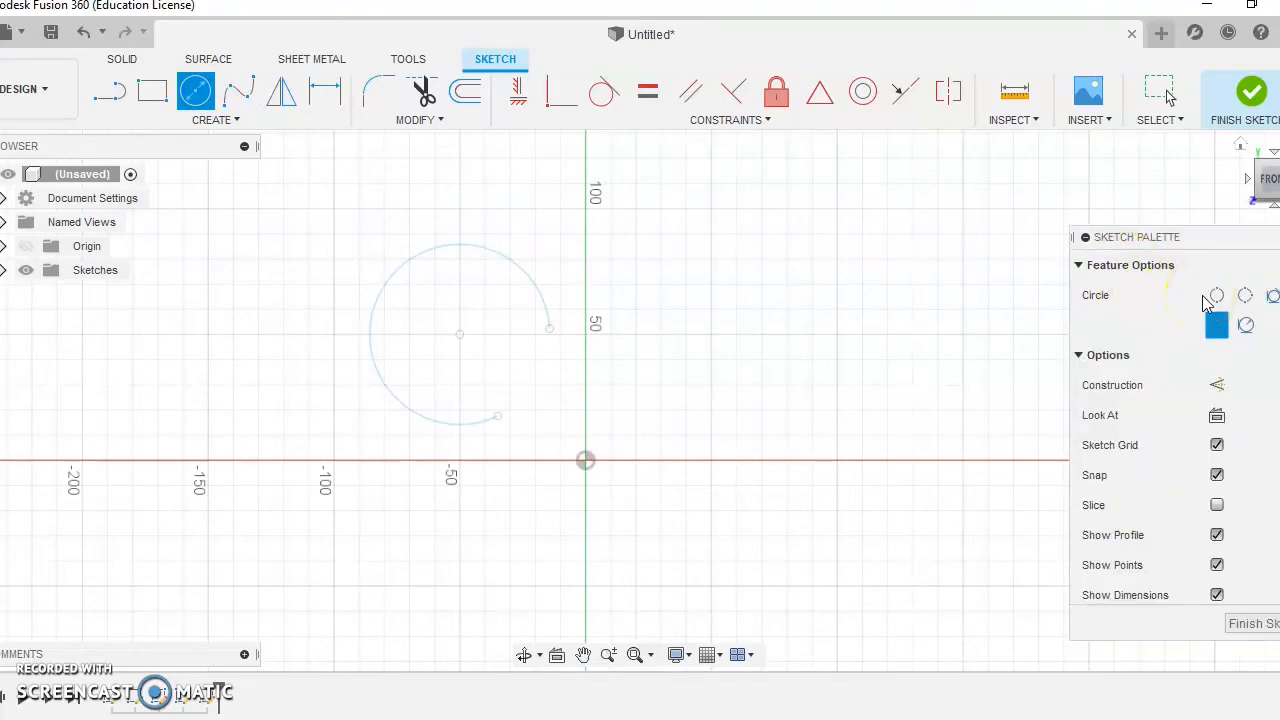
click(1233, 303)
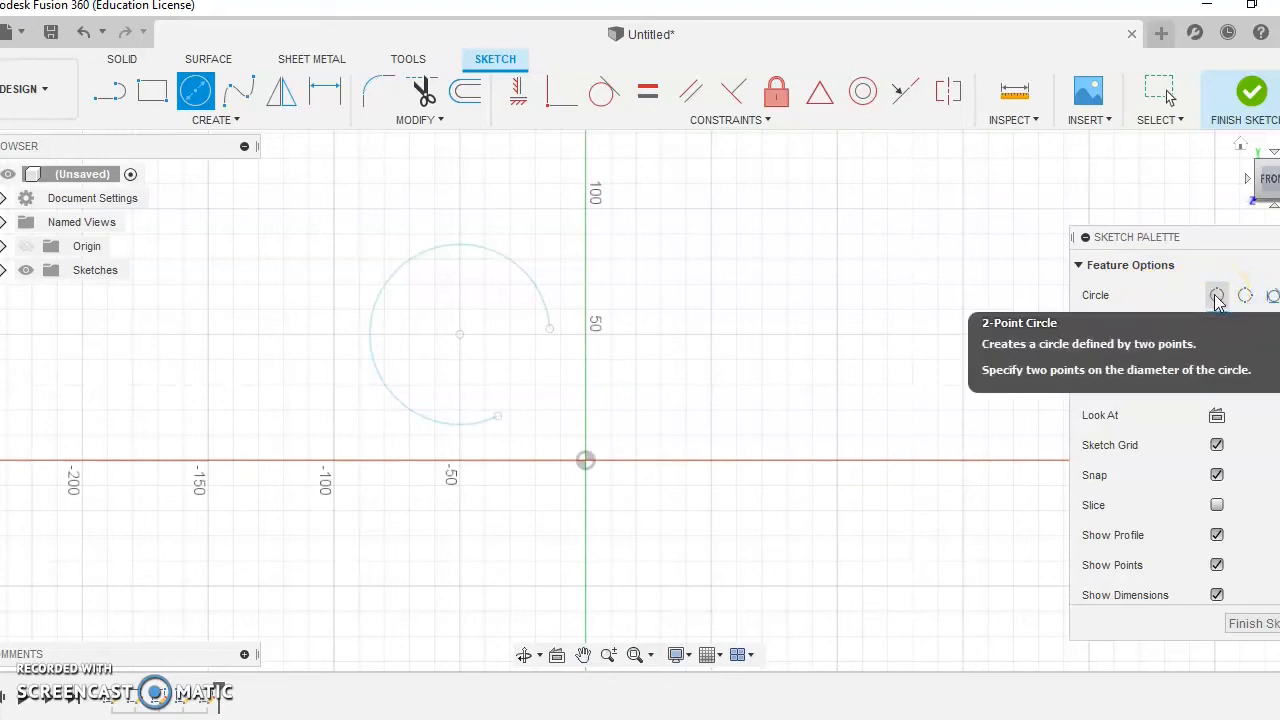
click(1218, 300)
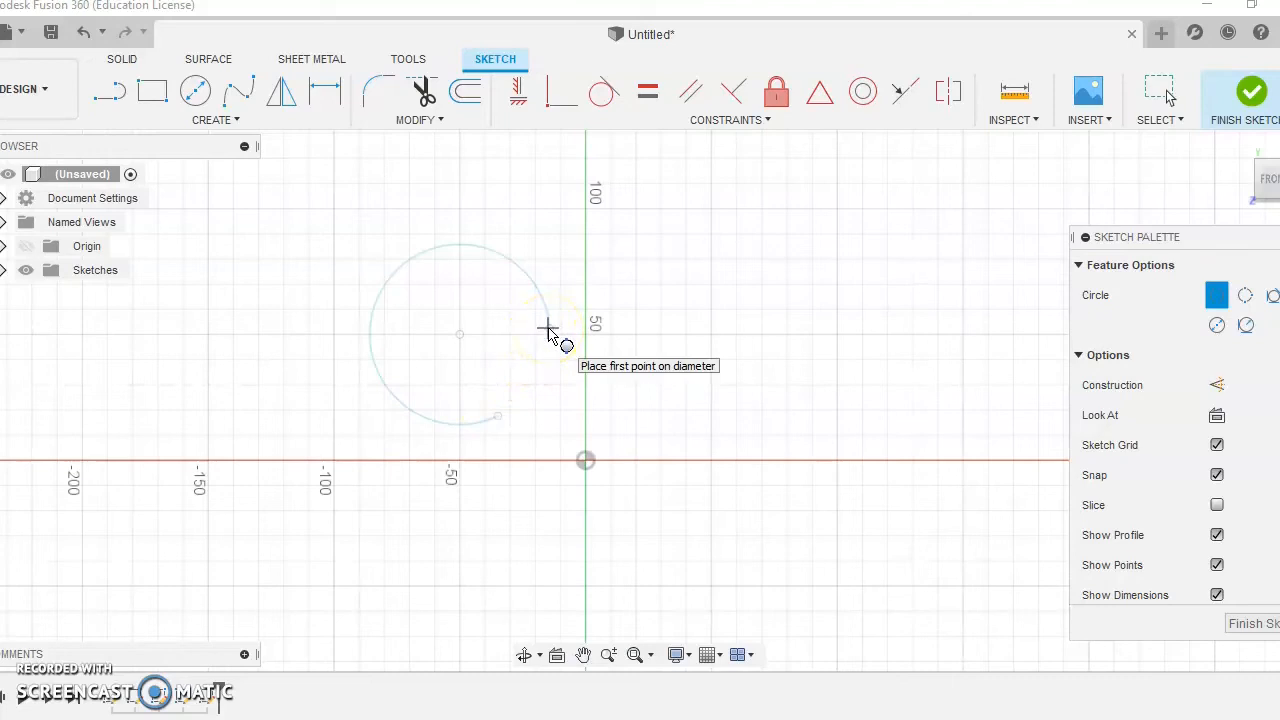
mouse_move(547, 330)
mouse_down()
mouse_move(505, 447)
mouse_move(500, 419)
mouse_up()
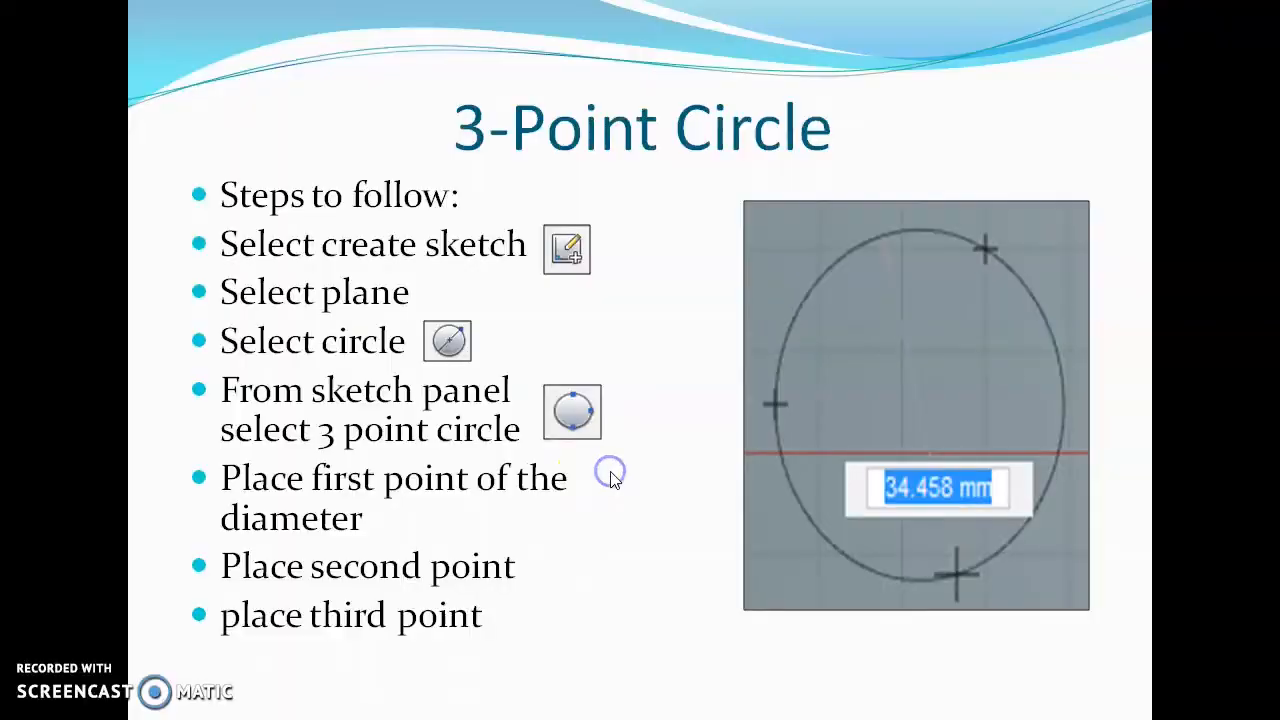
click(527, 346)
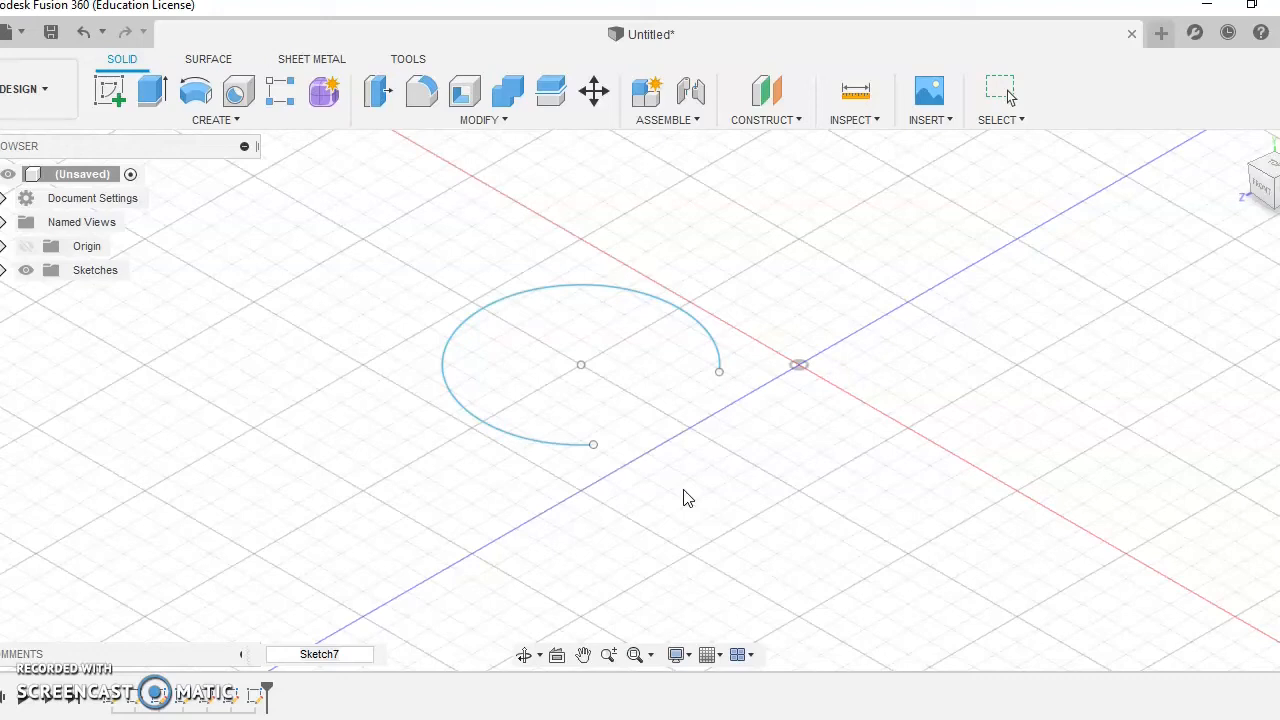
Step: Start a sketch on the horizontal plane and draw a 3-point circle through both open arc endpoints and a third point to their right
click(110, 92)
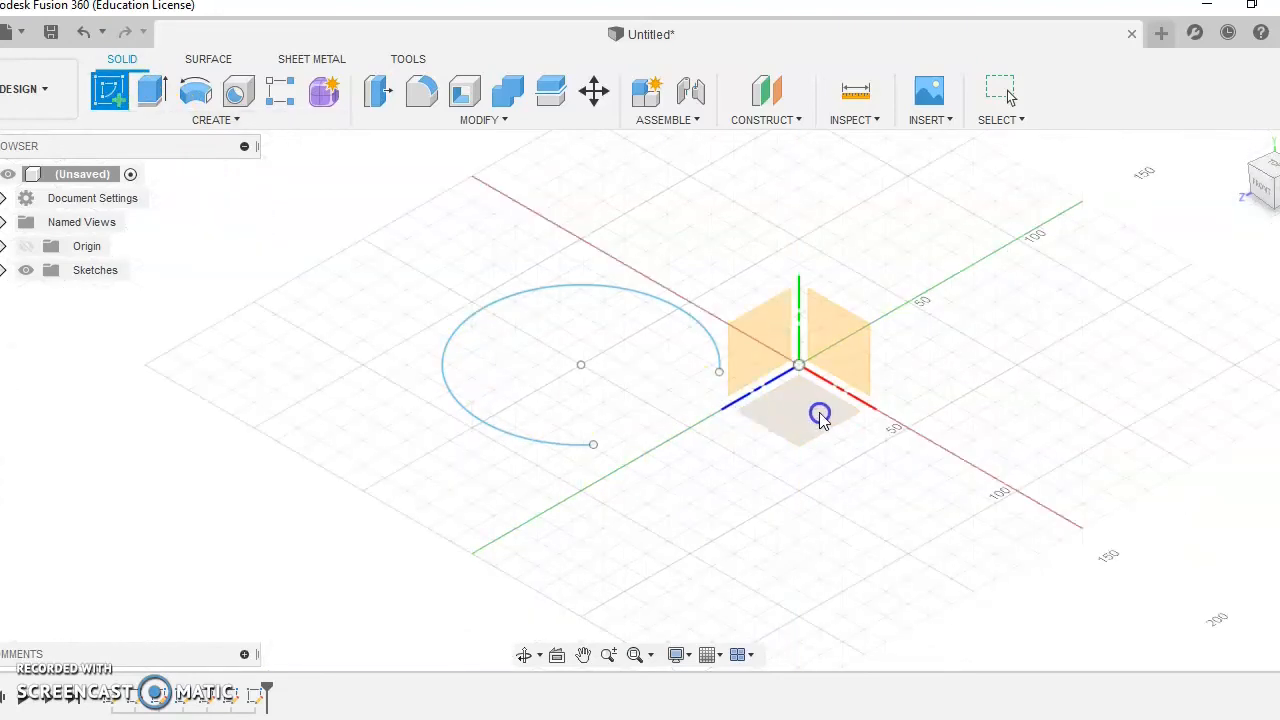
click(818, 420)
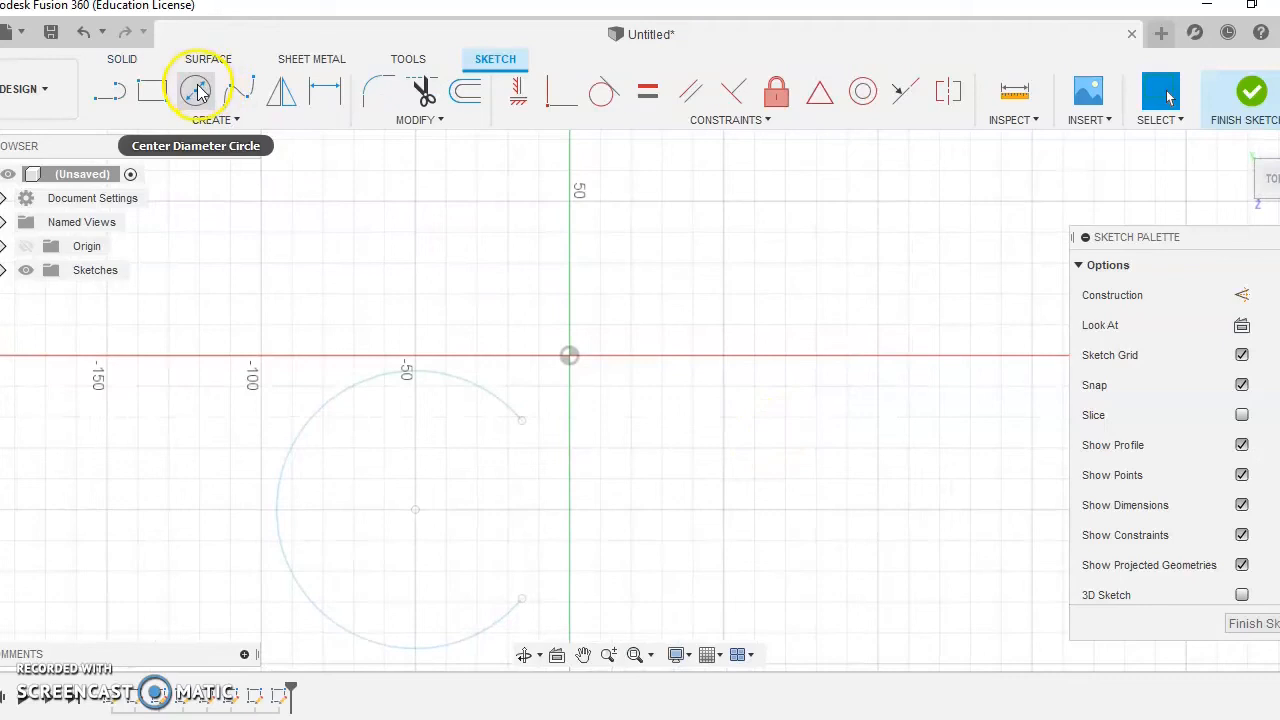
click(197, 91)
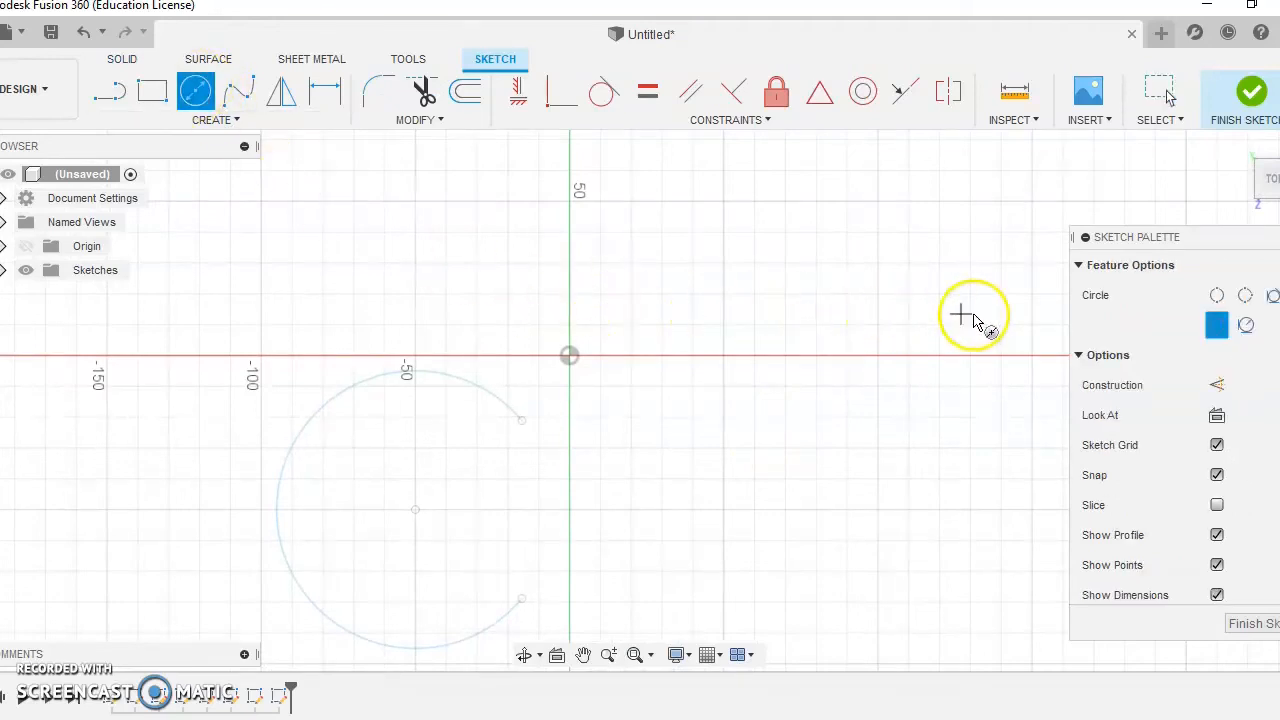
click(1243, 296)
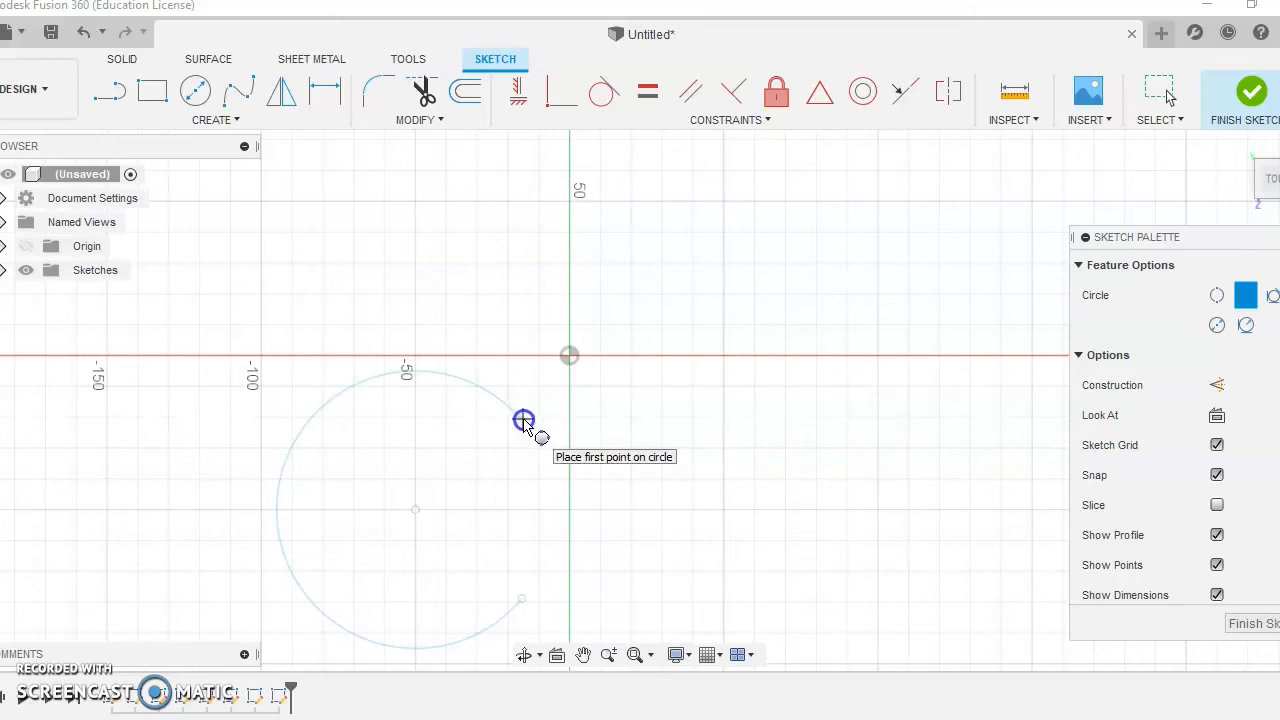
click(523, 420)
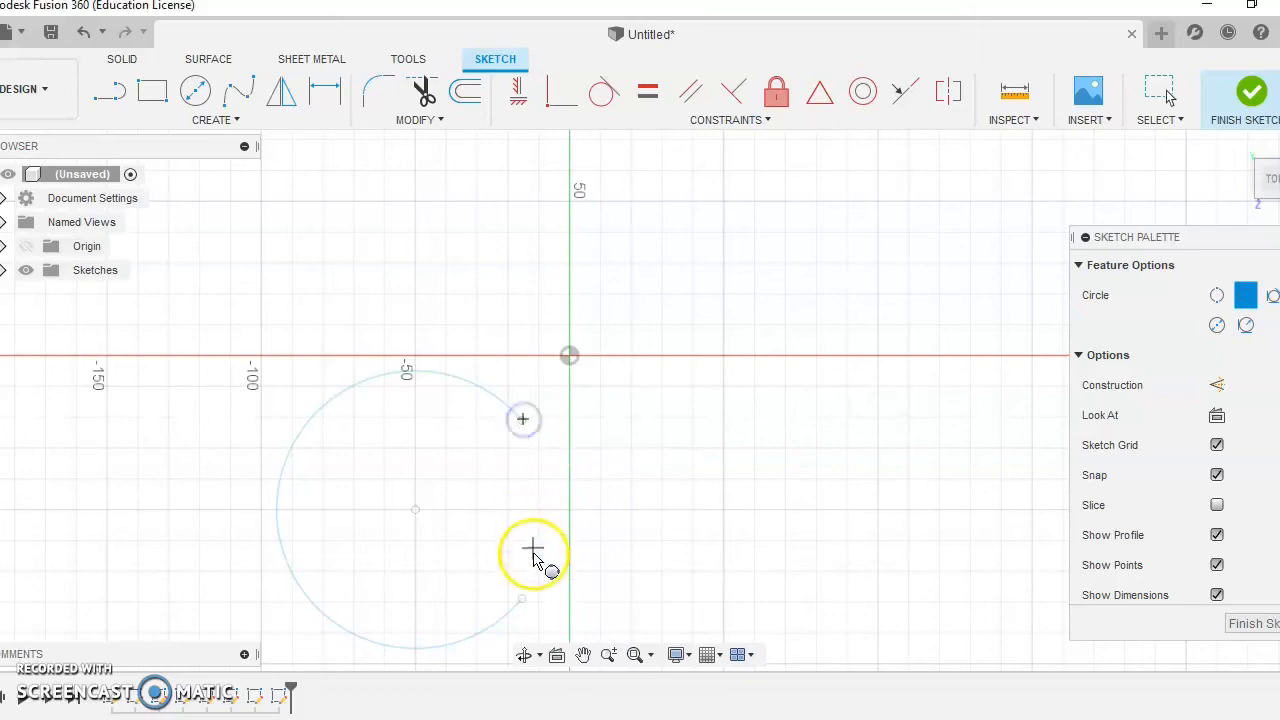
click(522, 600)
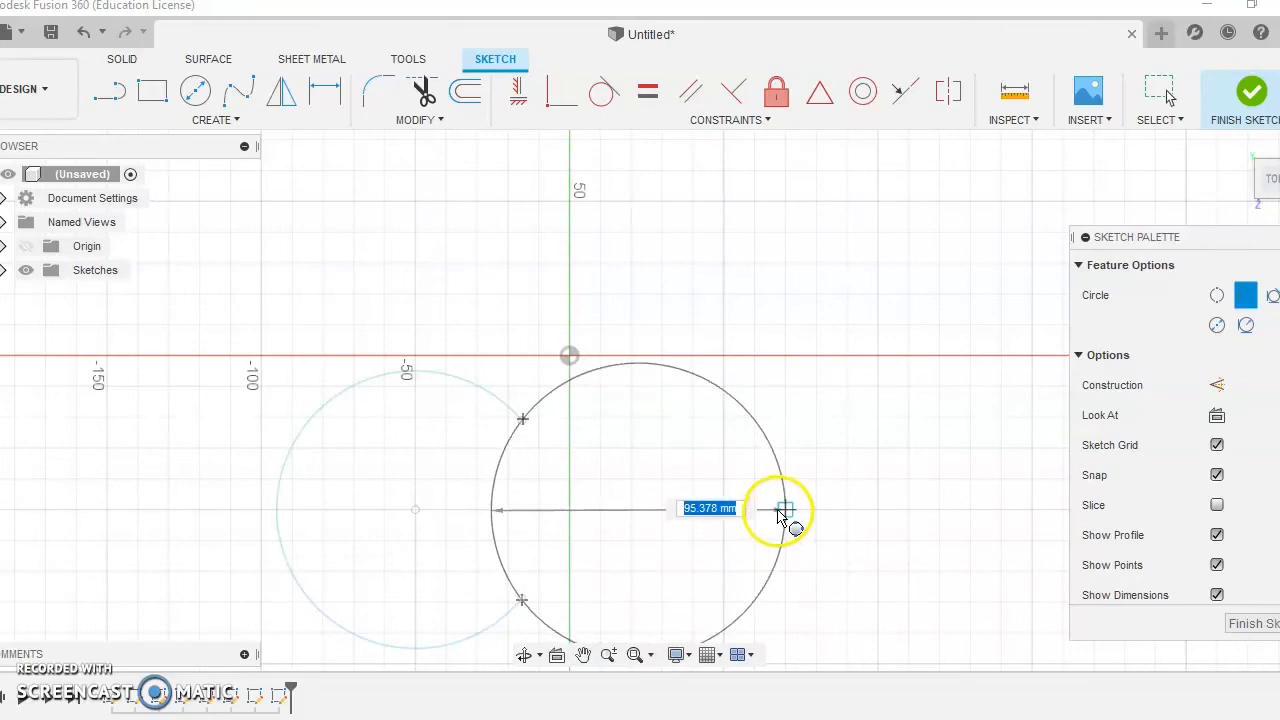
click(815, 571)
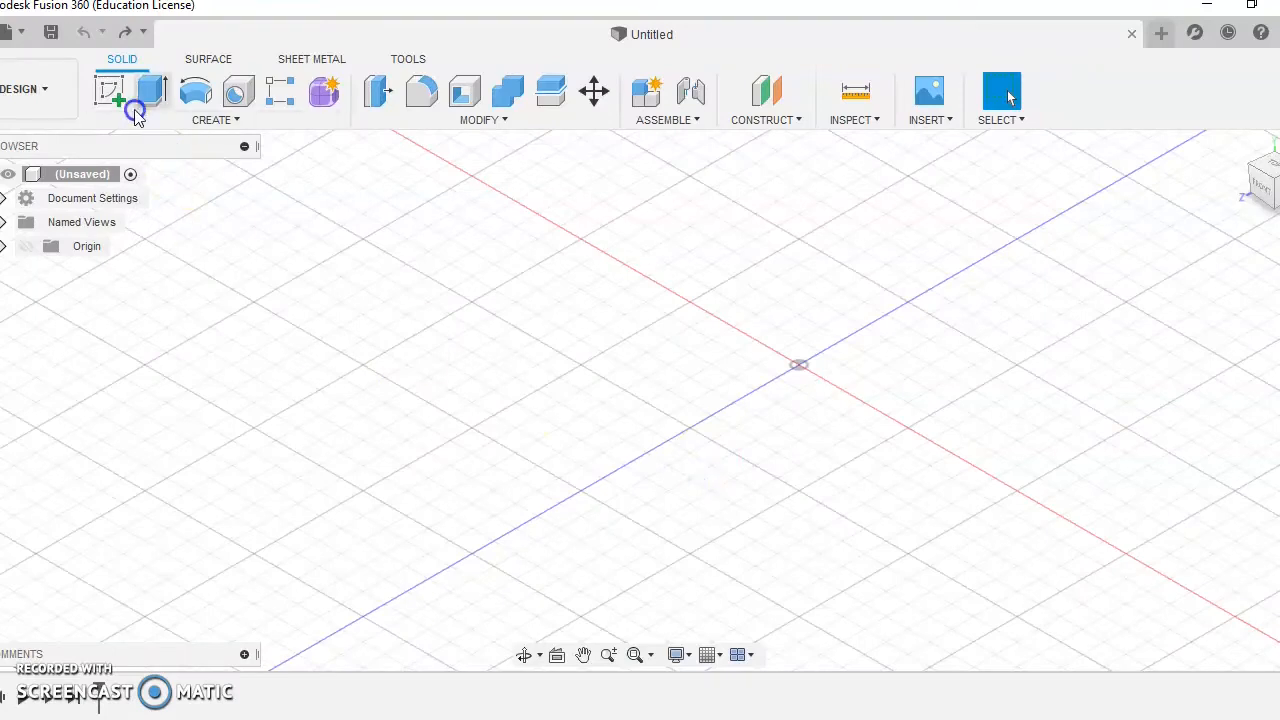
Step: Sketch two perpendicular lines on the horizontal plane: a horizontal one about 116 mm long and an 80 mm one down from its right end
click(121, 97)
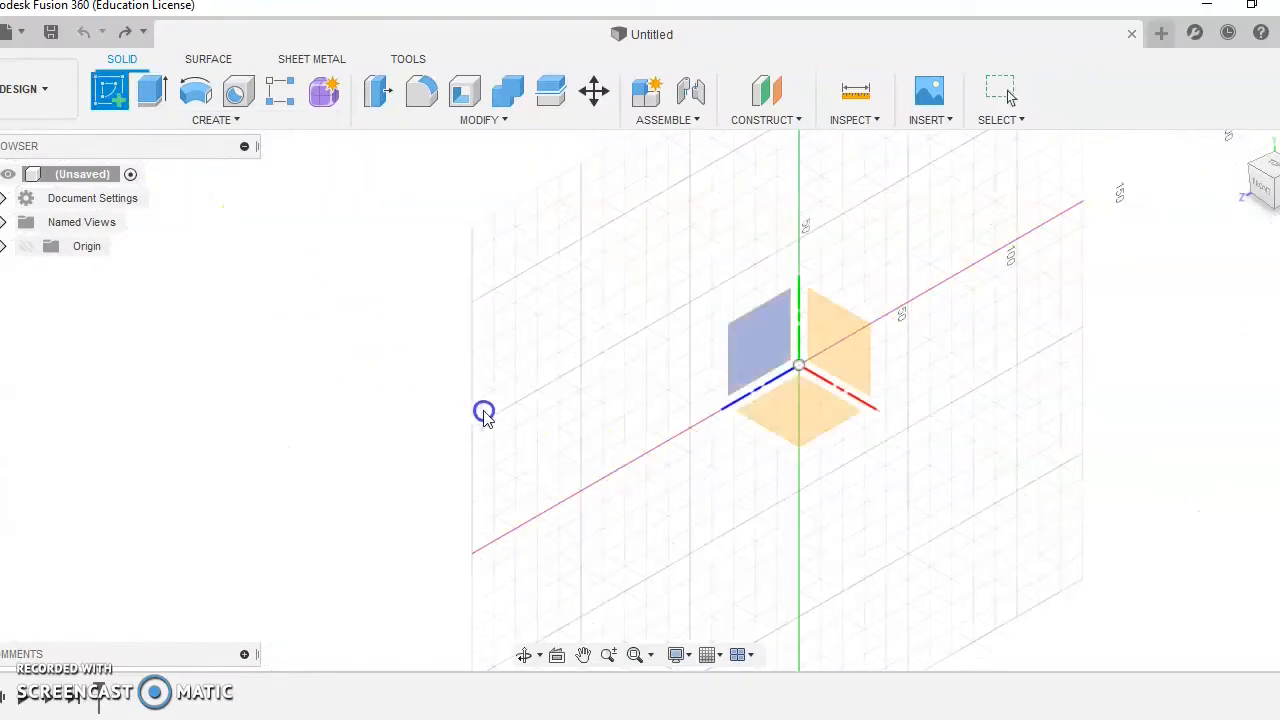
click(795, 406)
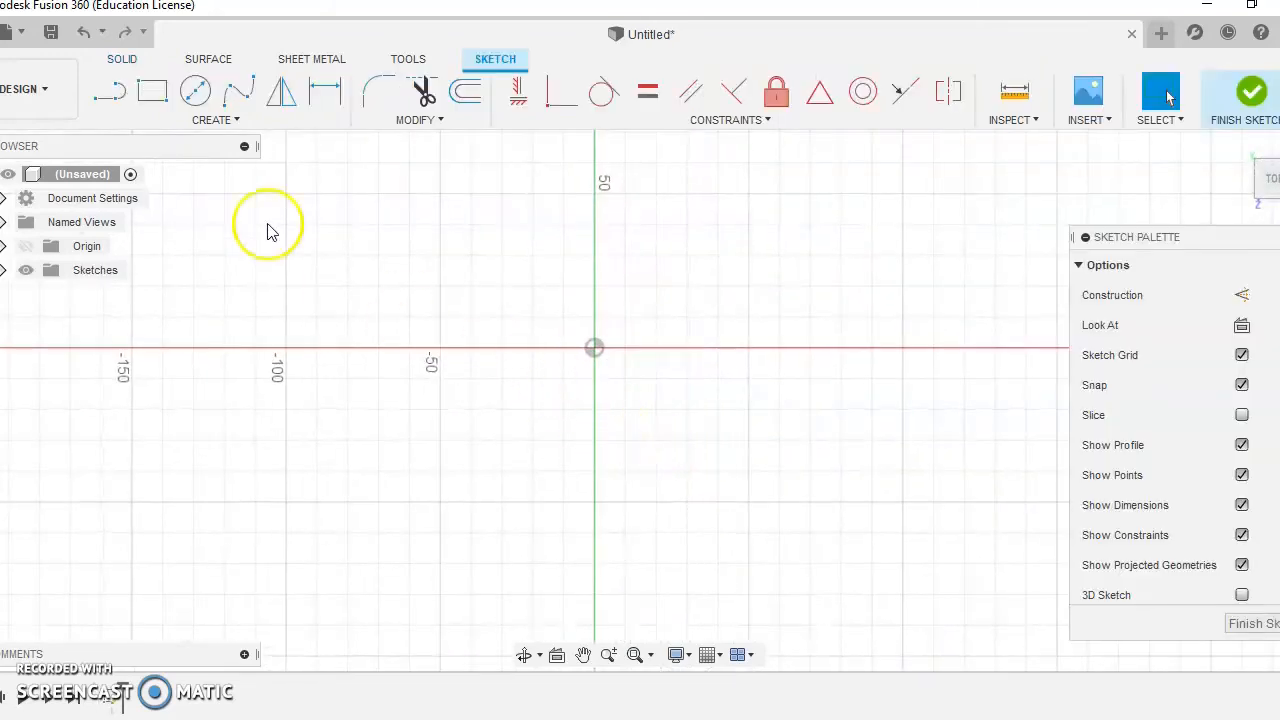
click(197, 95)
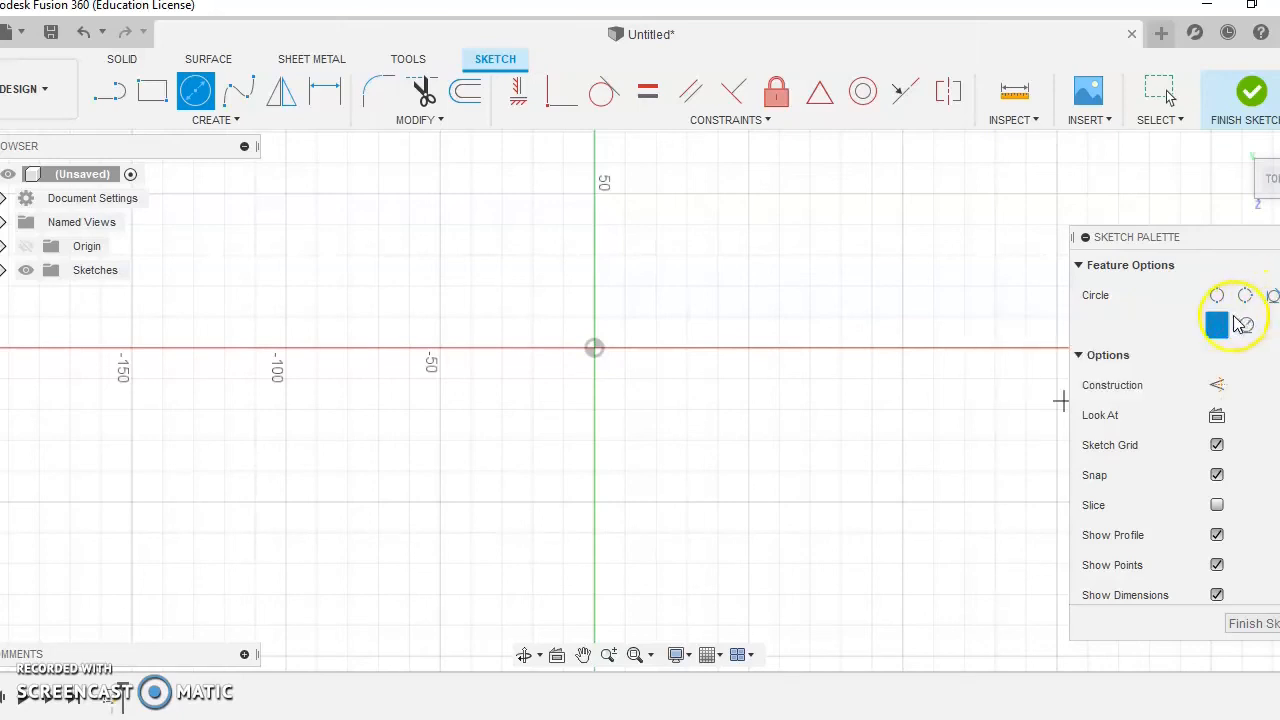
click(1245, 325)
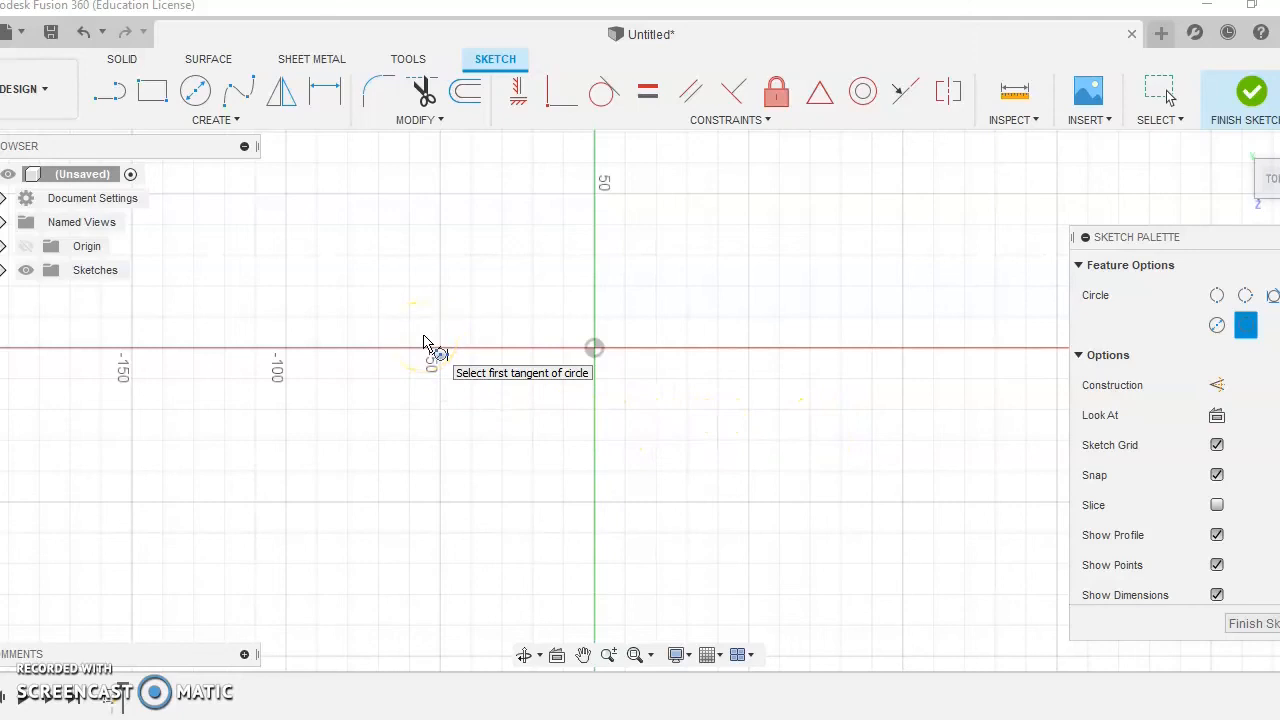
click(108, 102)
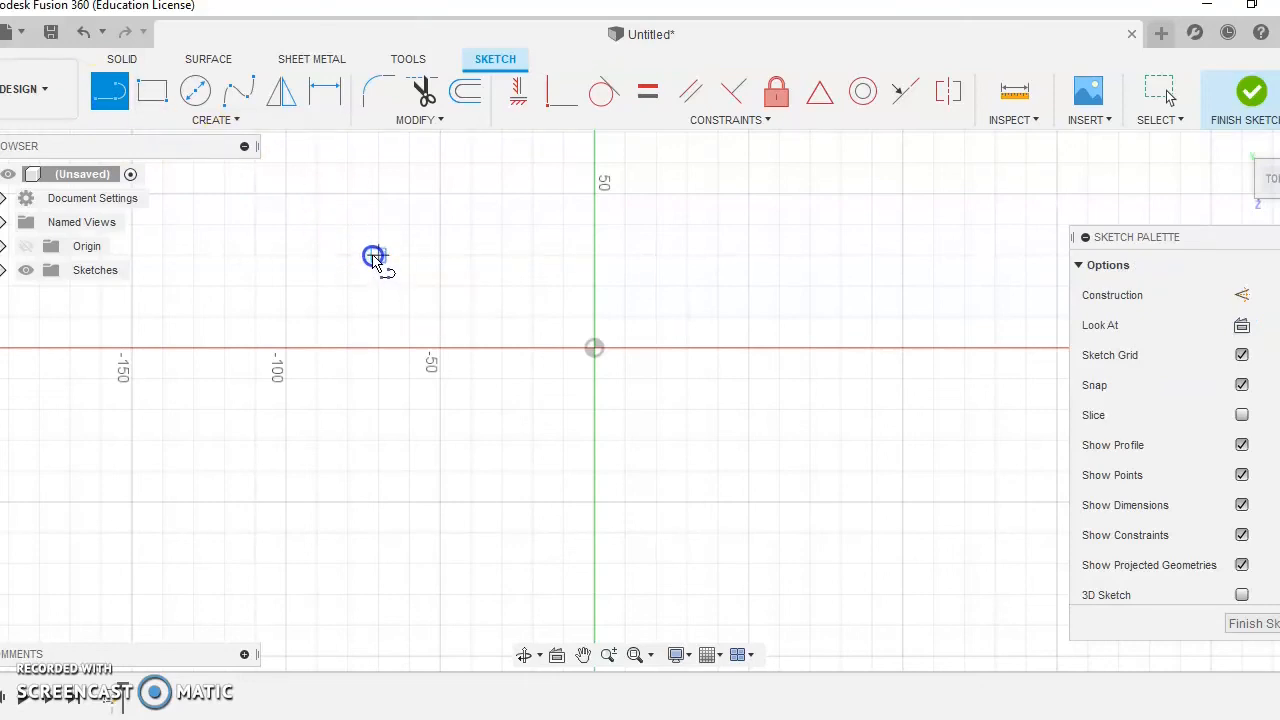
click(373, 257)
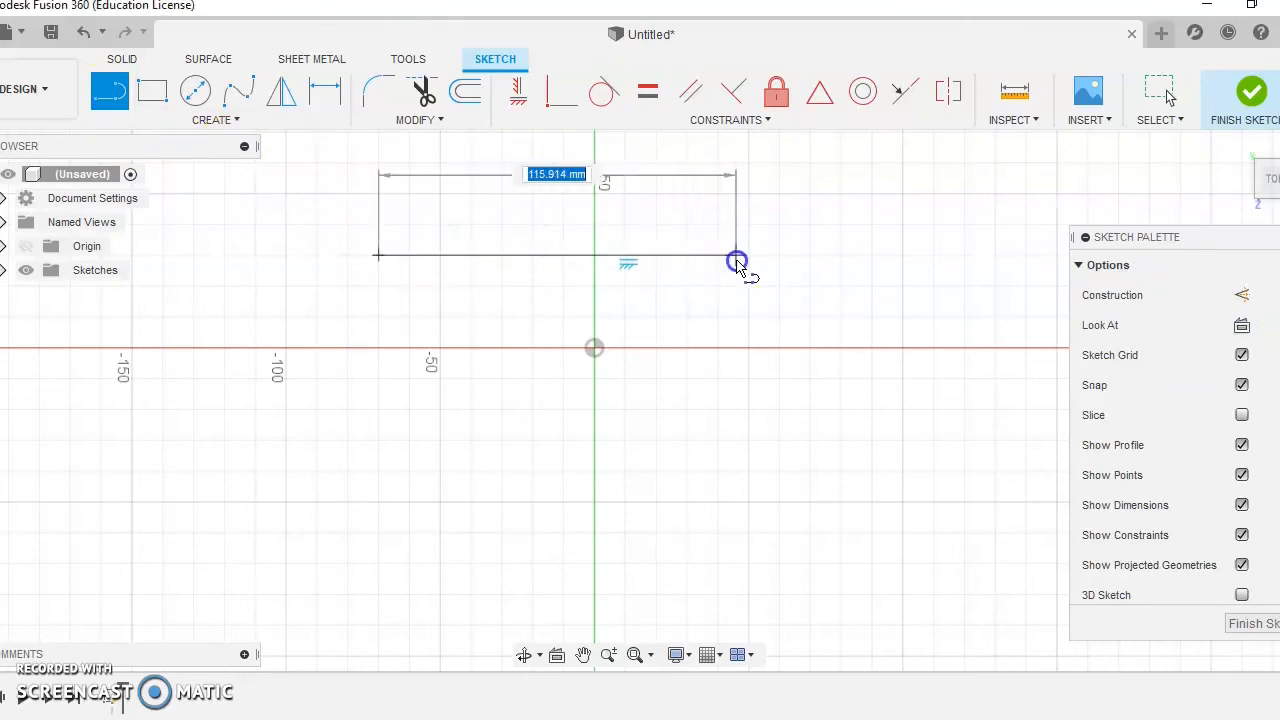
click(736, 256)
drag(735, 262, 737, 505)
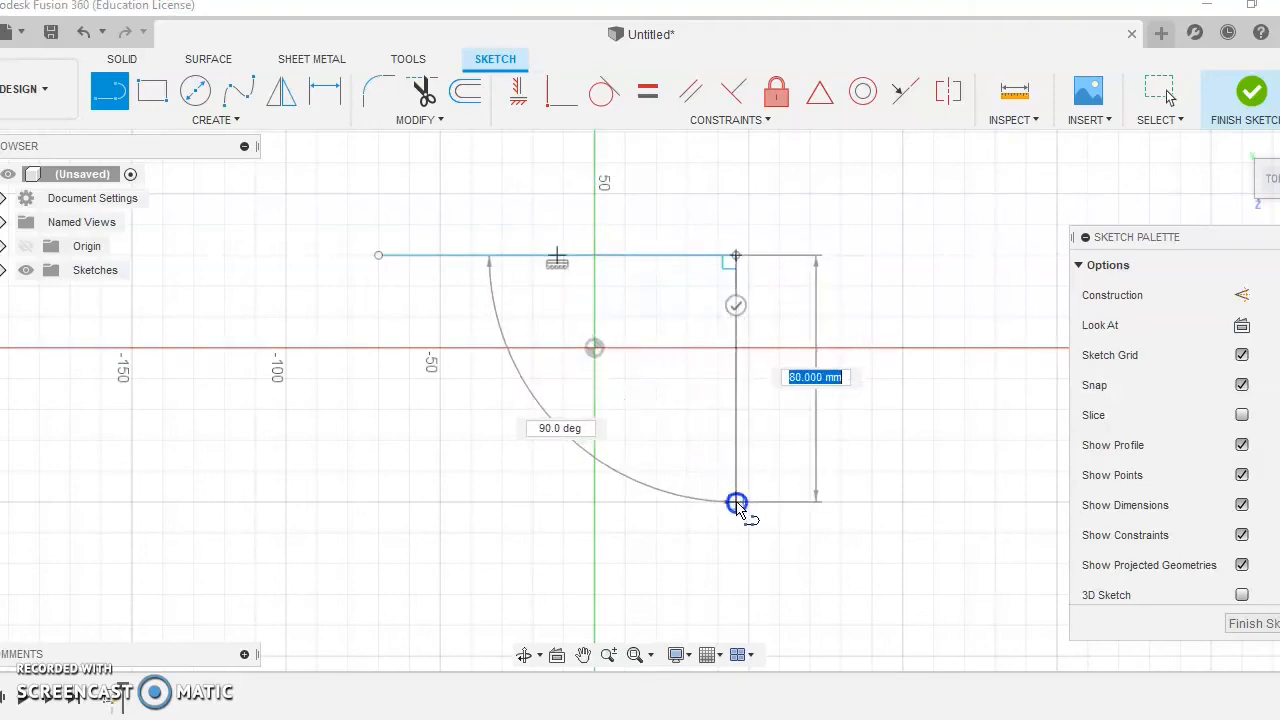
click(734, 503)
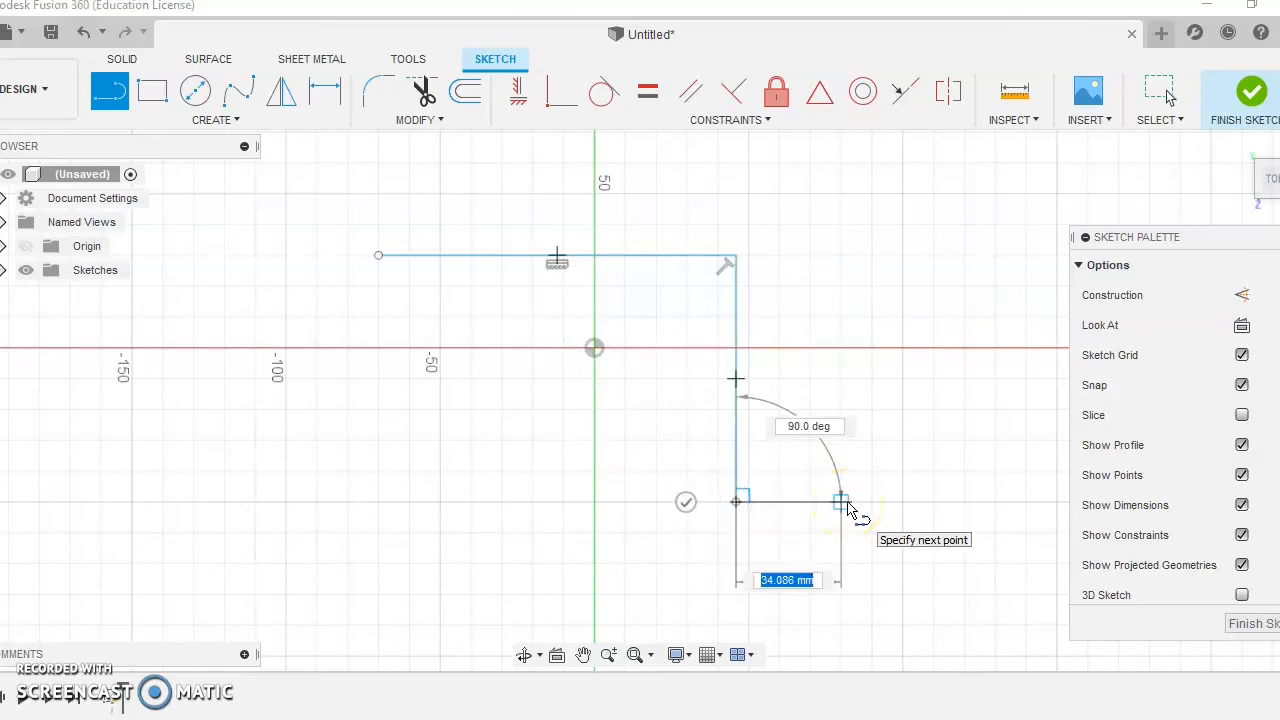
key(Escape)
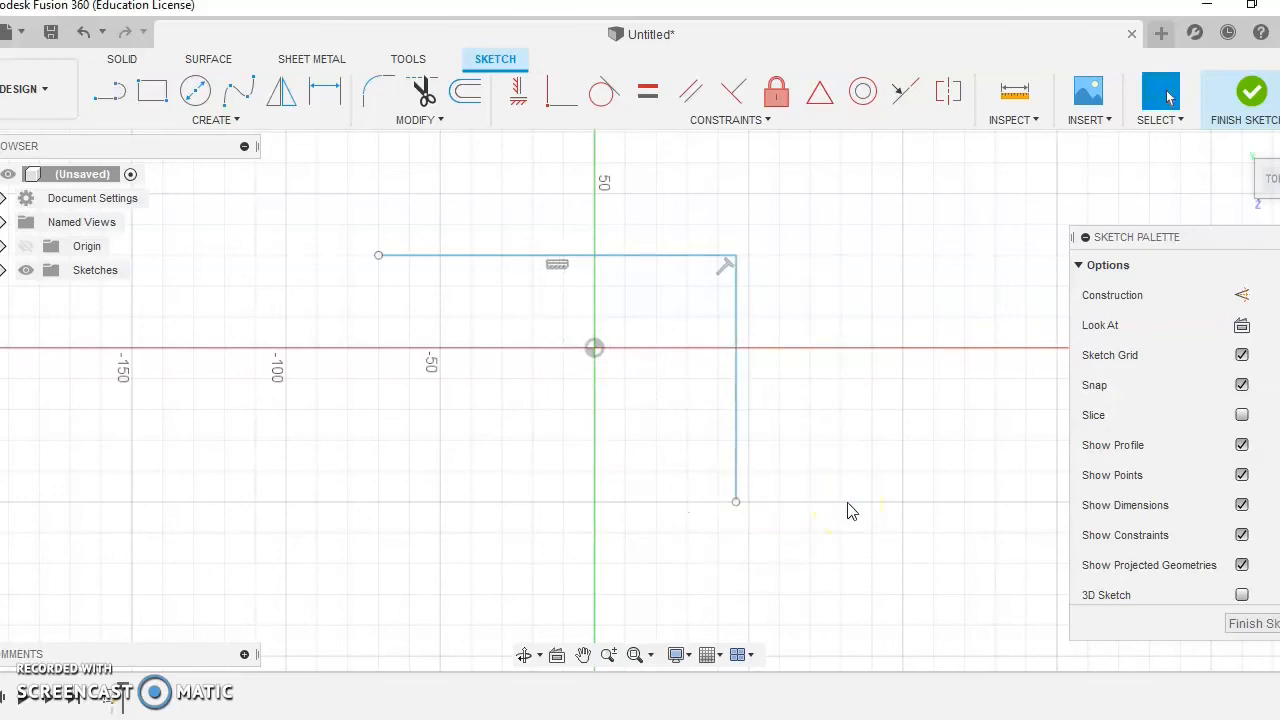
Step: Add a 2-tangent circle with a radius of about 27.5 mm, tangent to the horizontal and the vertical line
click(196, 92)
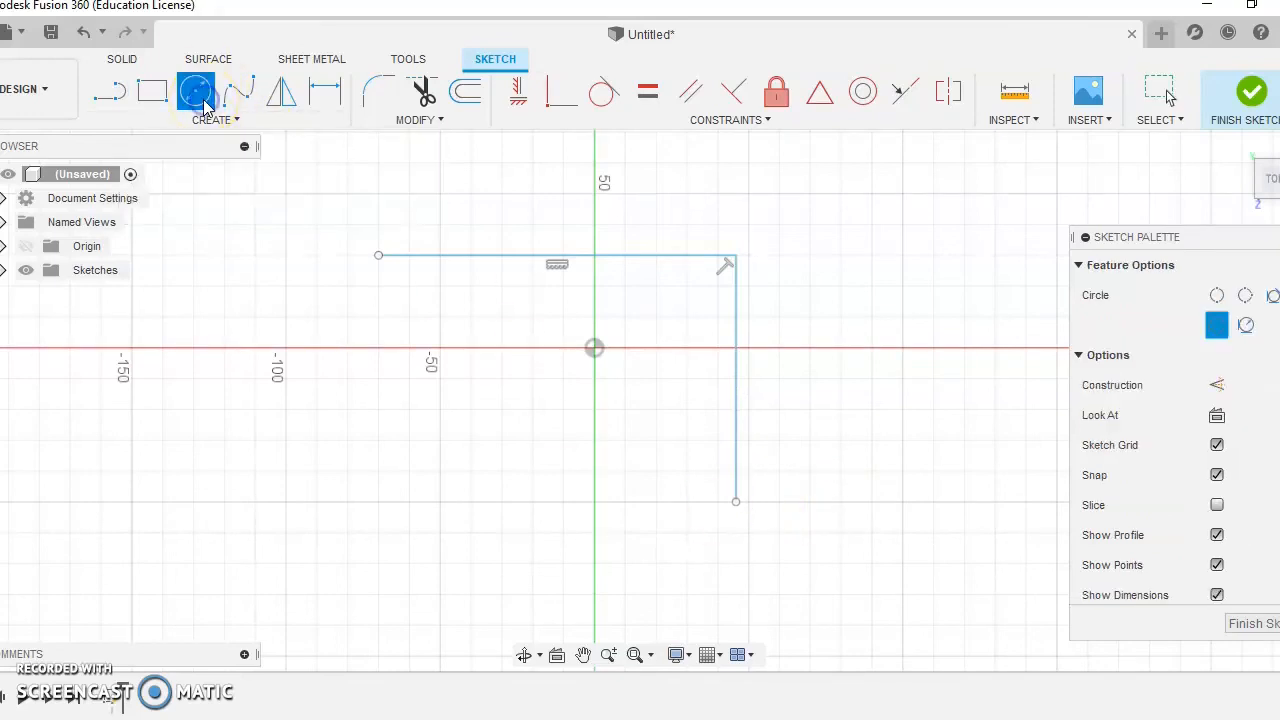
click(1246, 328)
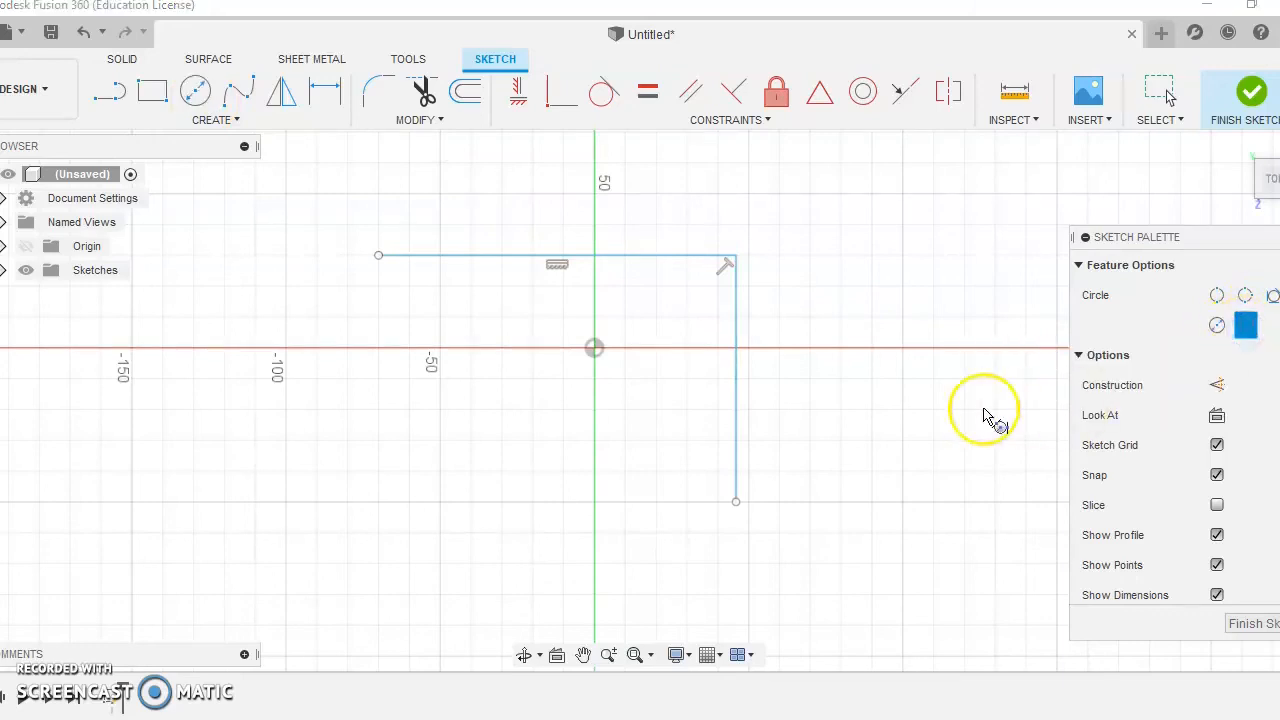
click(656, 258)
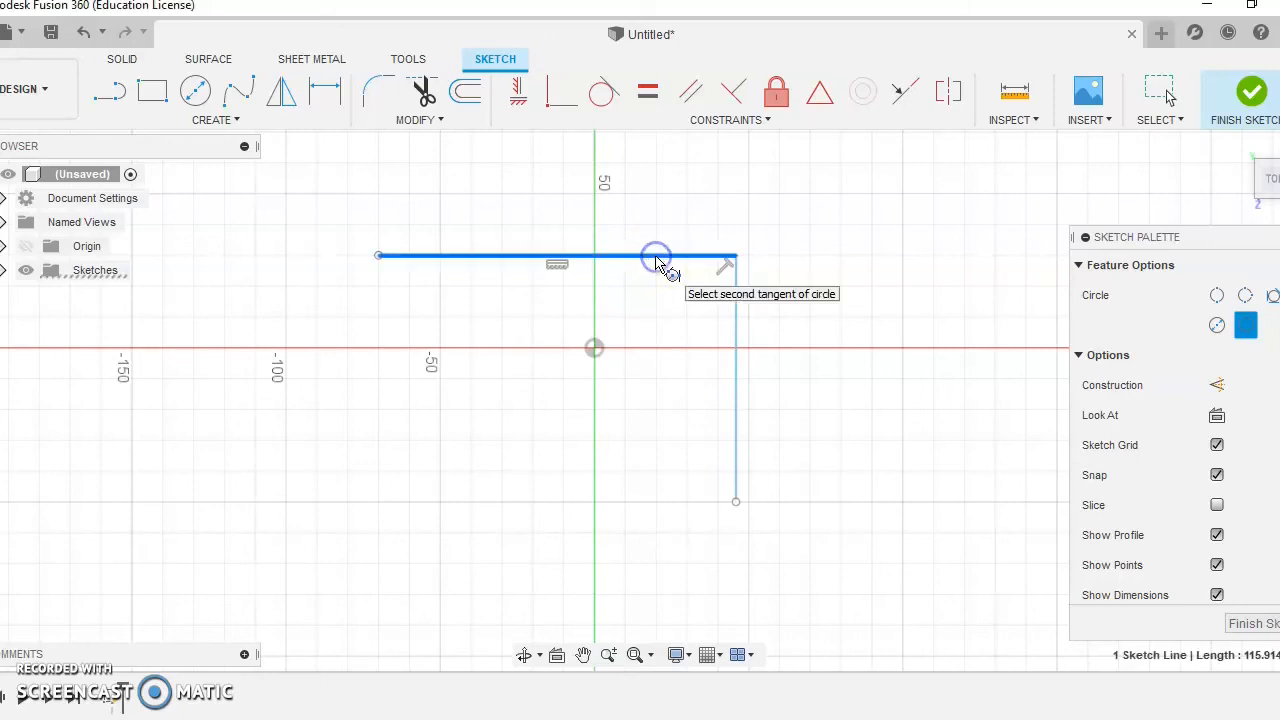
click(734, 342)
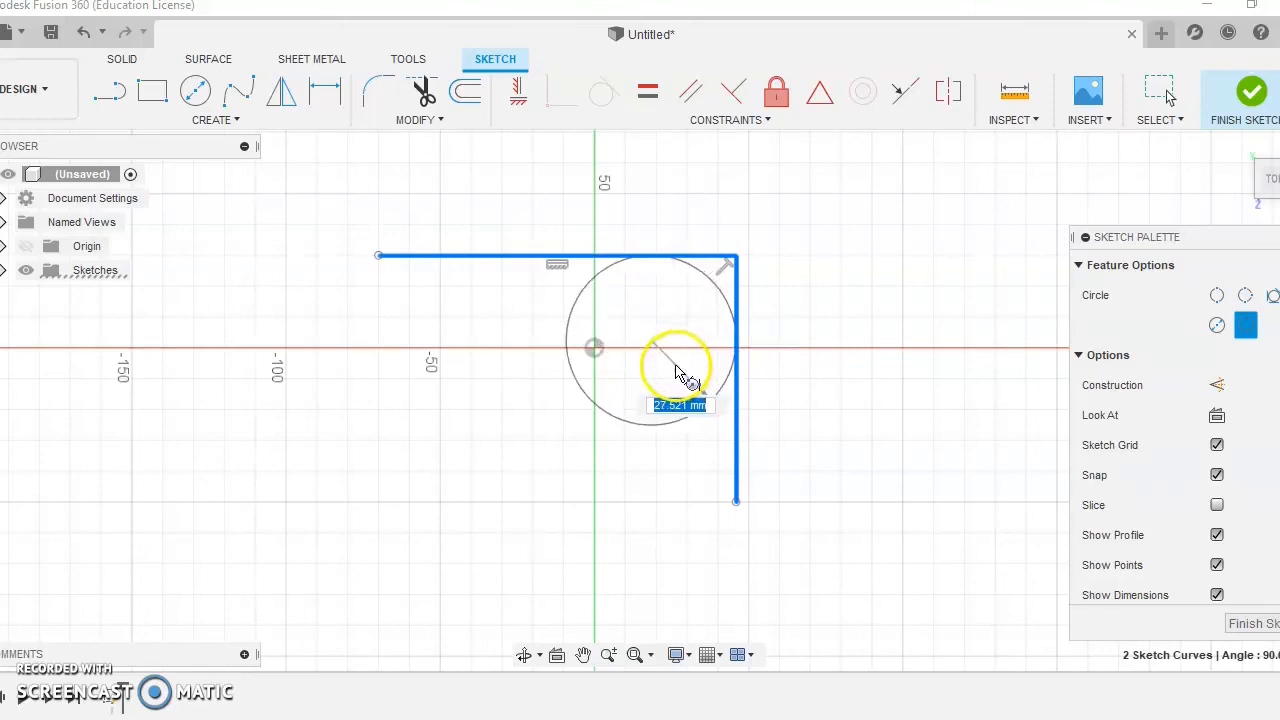
click(676, 369)
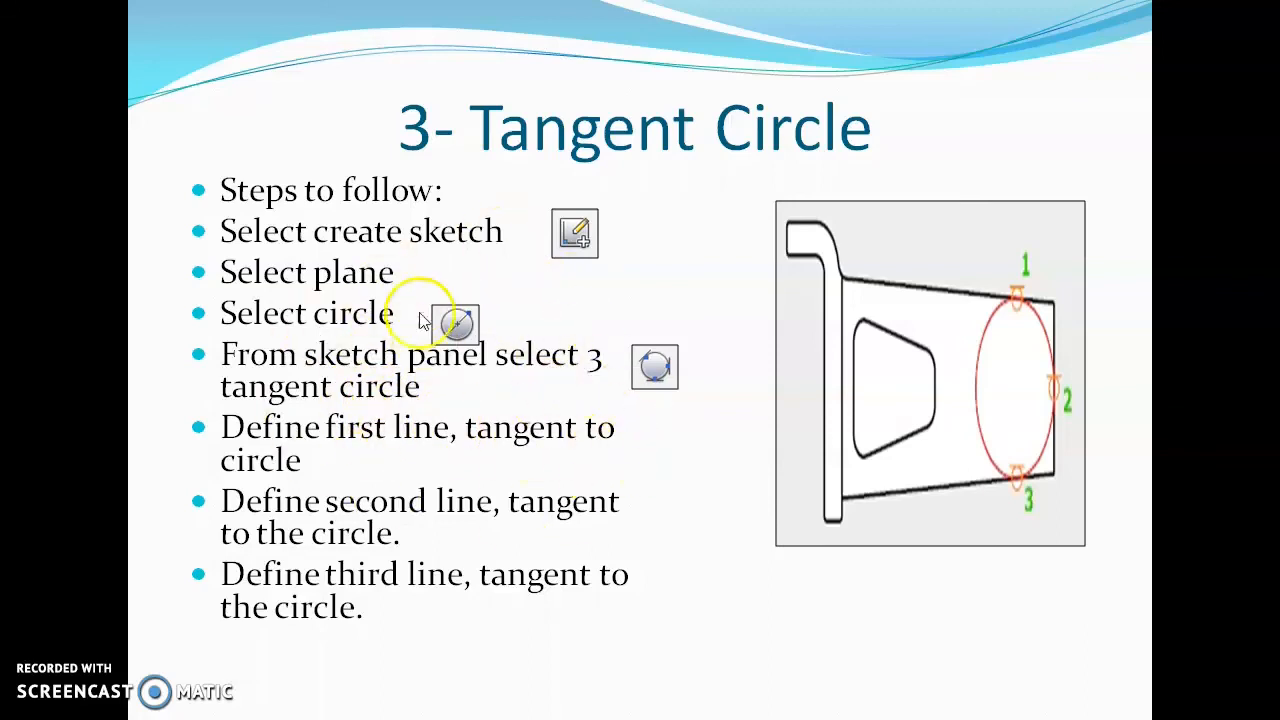
Step: Switch to Fusion 360 and start a new sketch on the horizontal plane
click(808, 677)
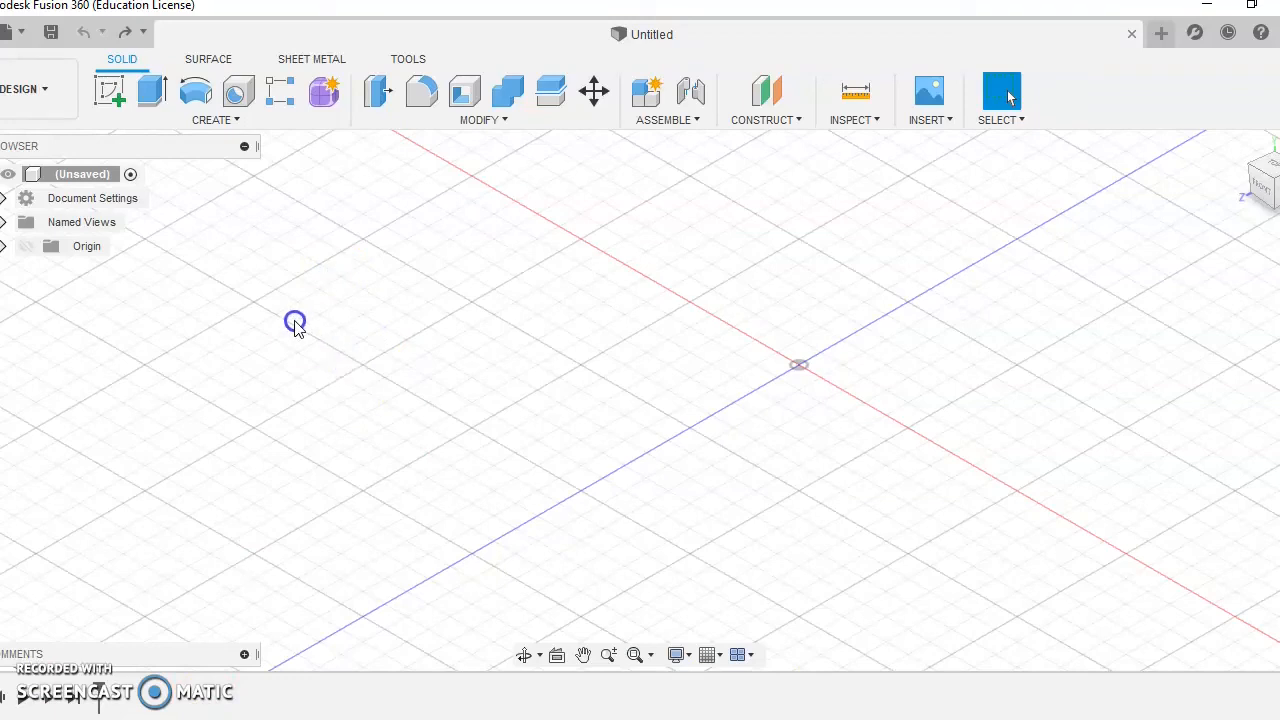
click(115, 99)
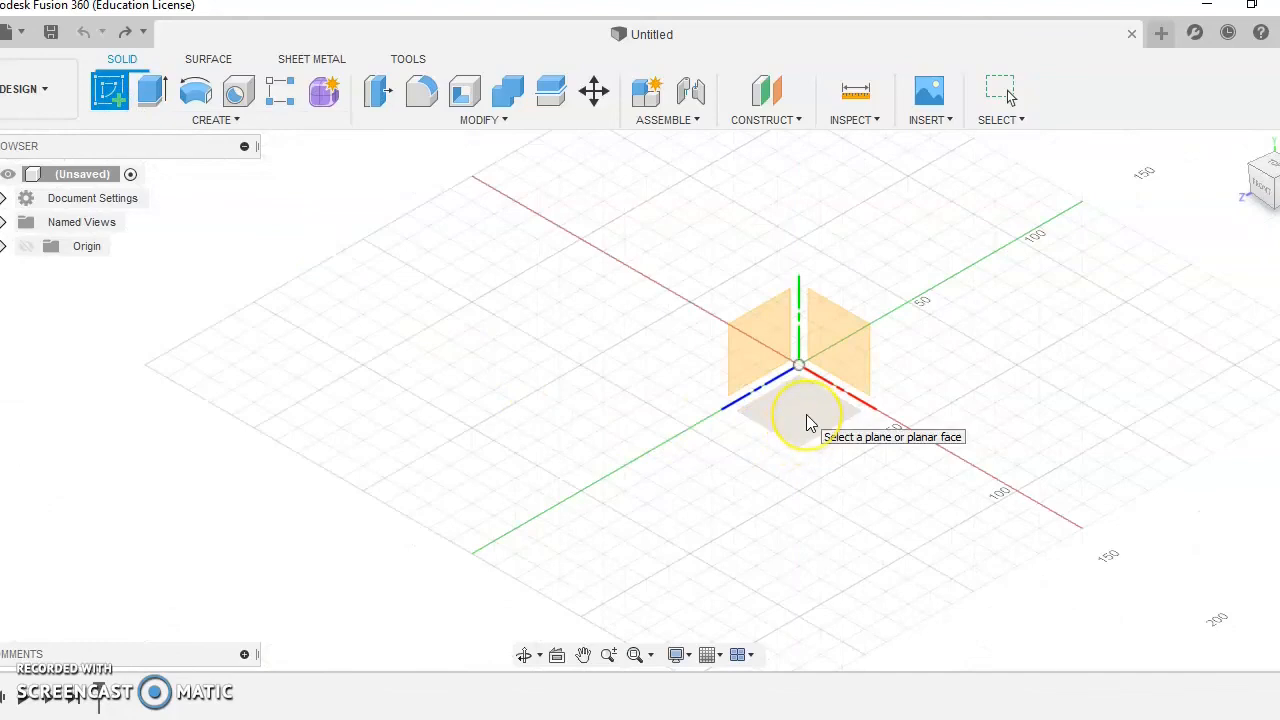
click(809, 418)
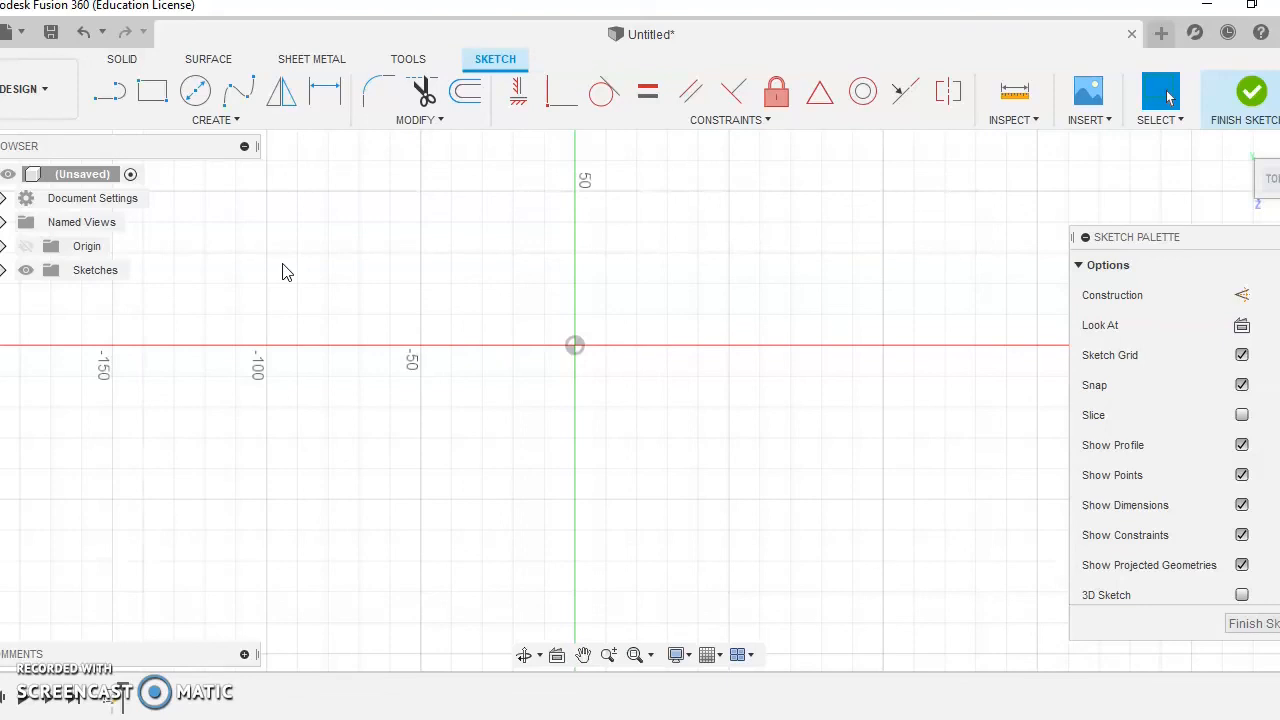
Step: Draw a closed right triangle with a horizontal upper side about 130 mm long, a vertical right side about 90 mm long and a sloping third side
click(110, 92)
click(268, 222)
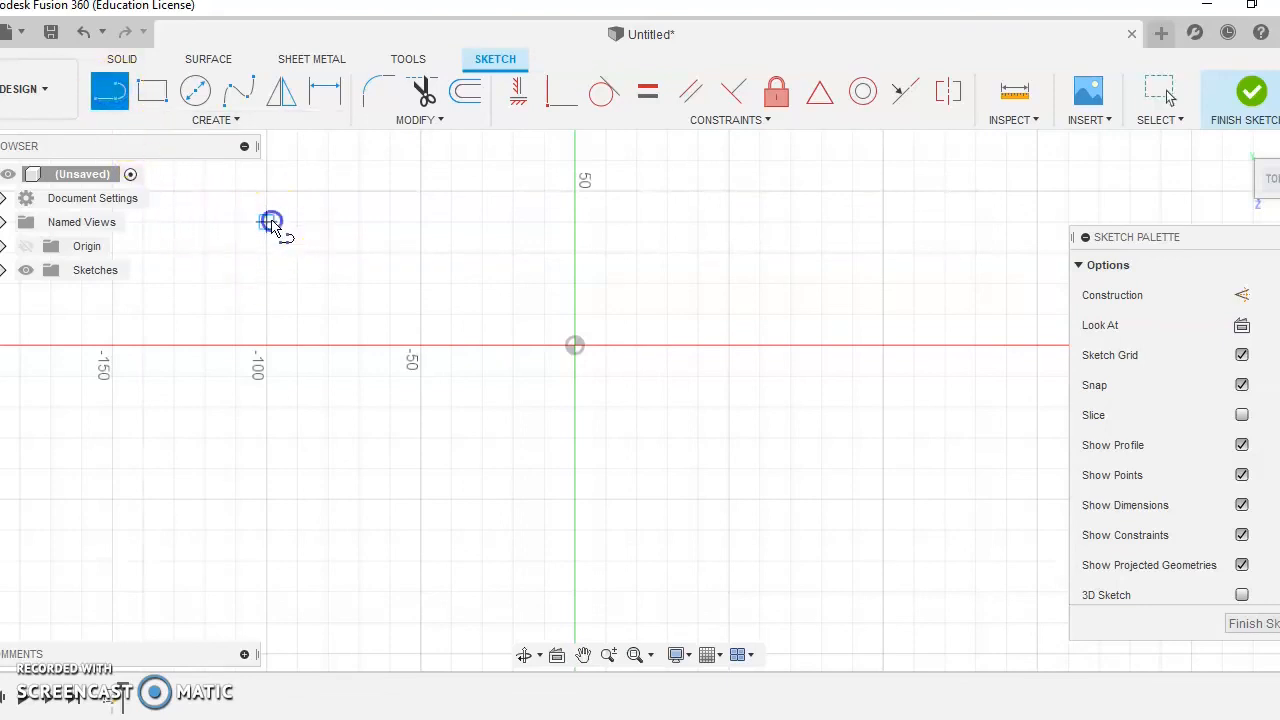
click(667, 222)
drag(667, 222, 675, 398)
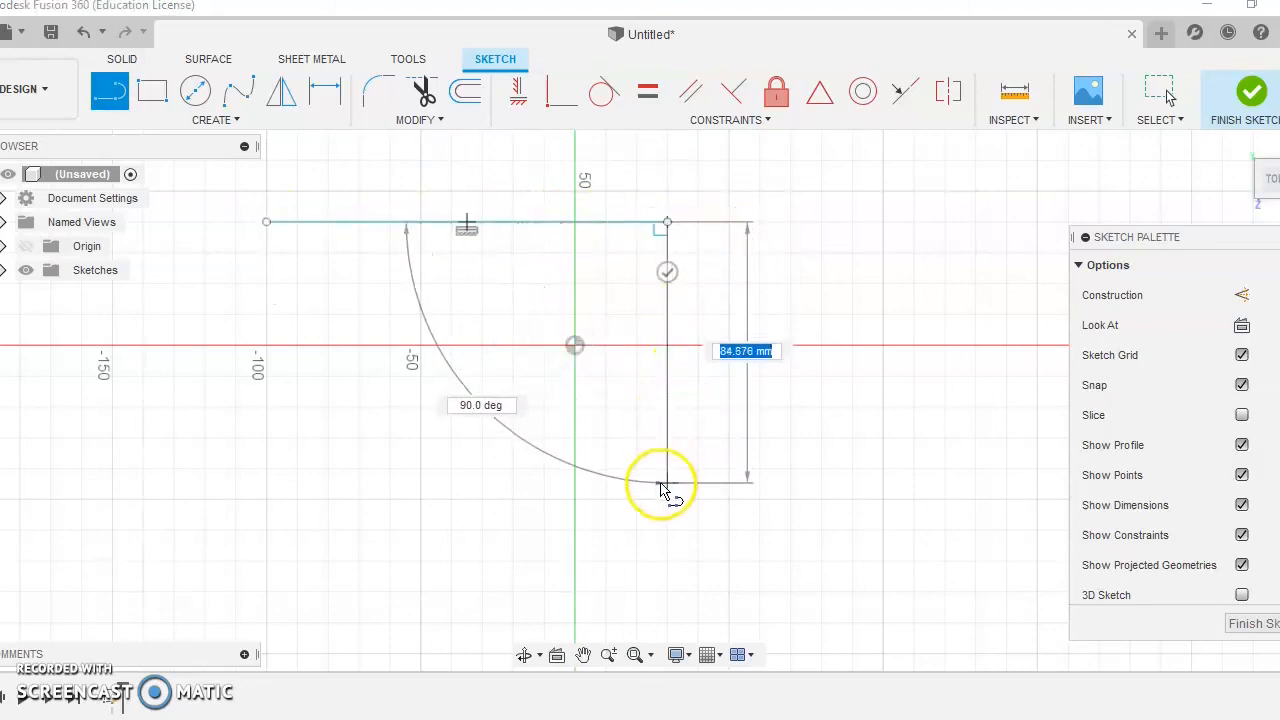
click(666, 501)
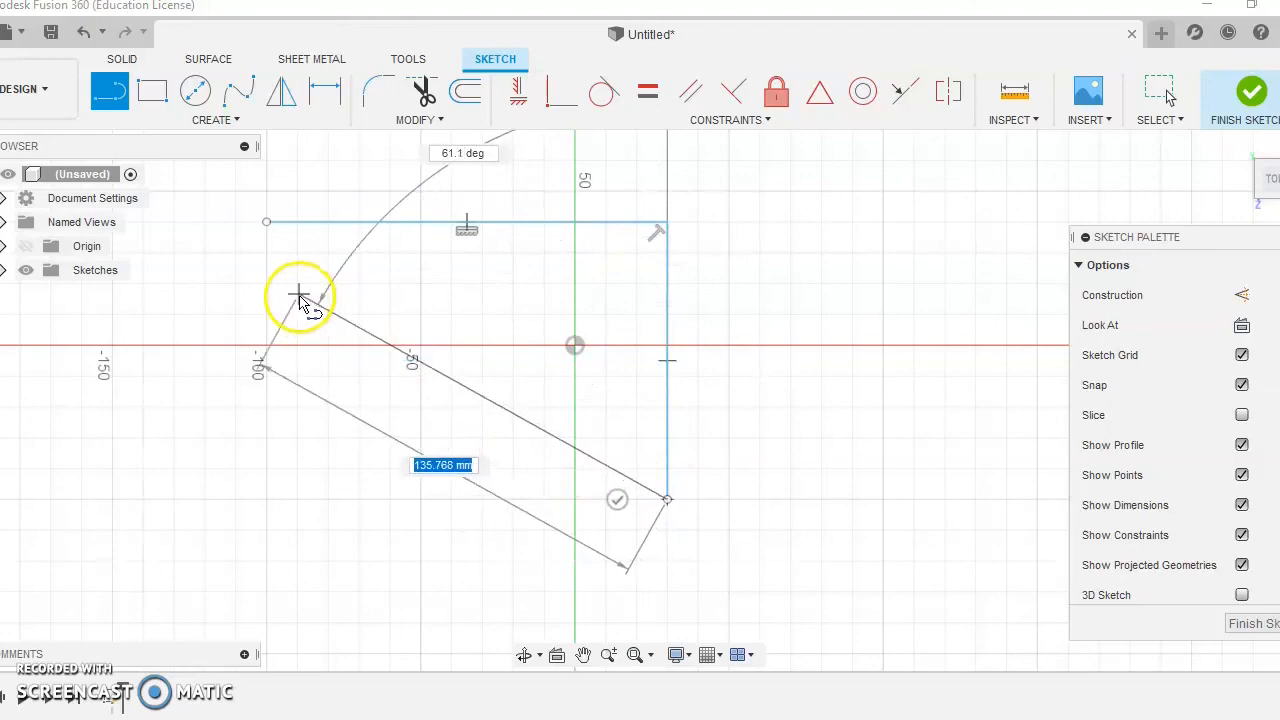
click(266, 223)
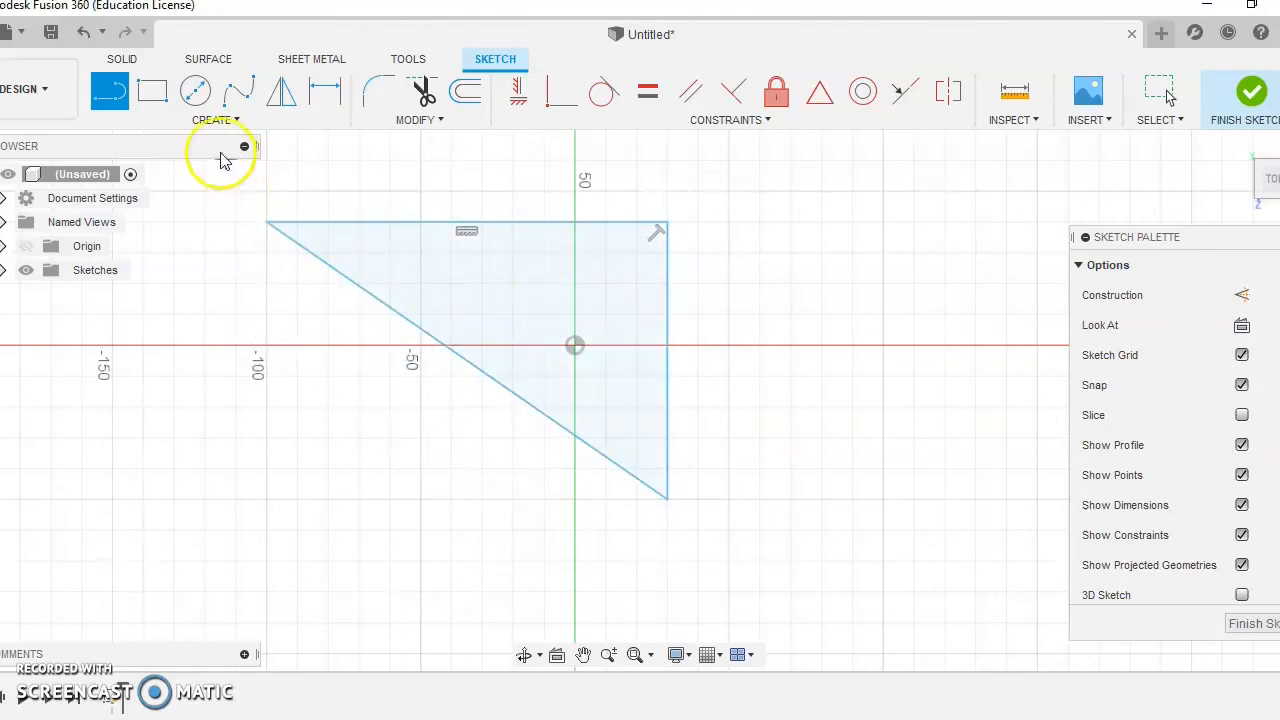
Step: Add a 3-tangent circle inside the triangle, tangent to its sloping, horizontal and vertical sides
click(196, 93)
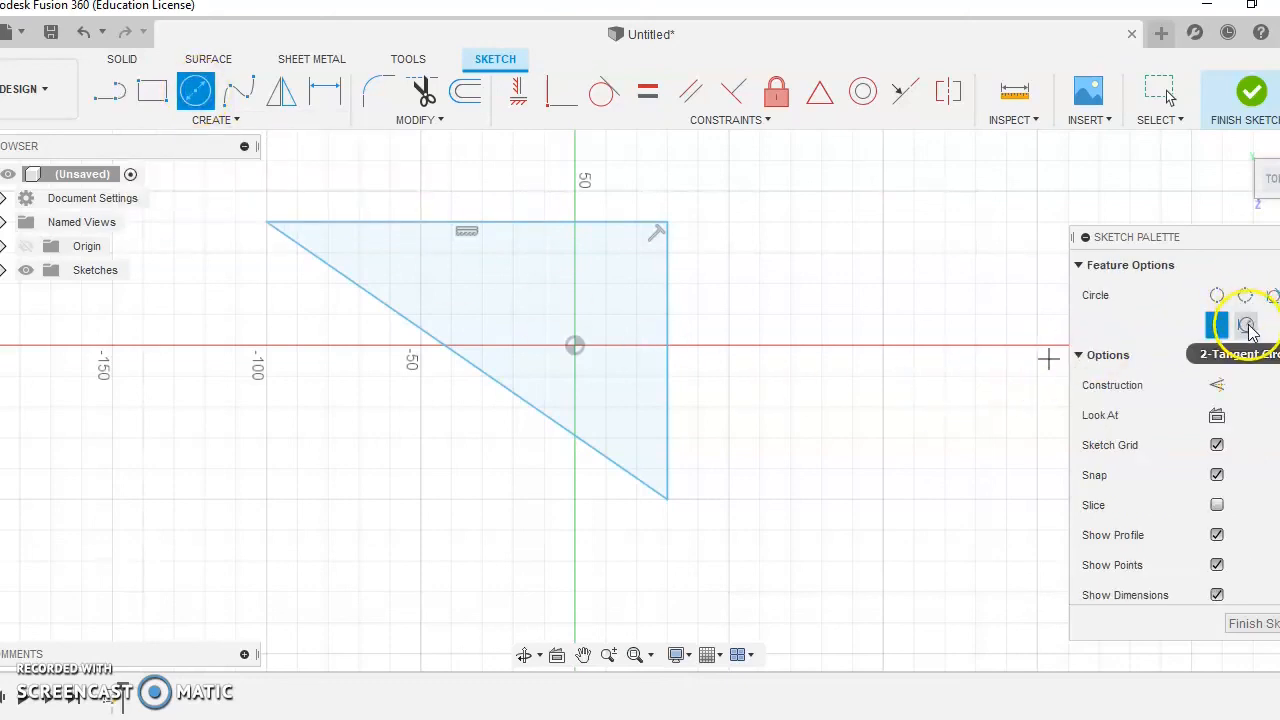
click(1270, 300)
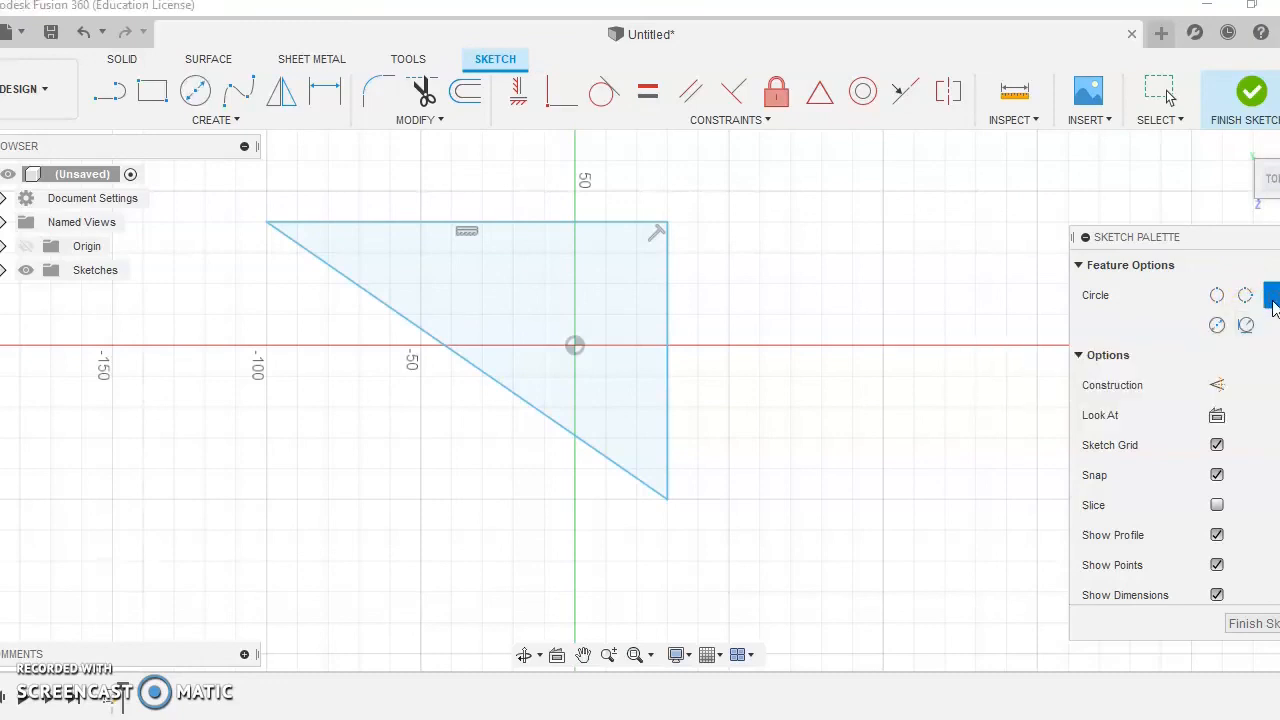
click(433, 343)
click(500, 222)
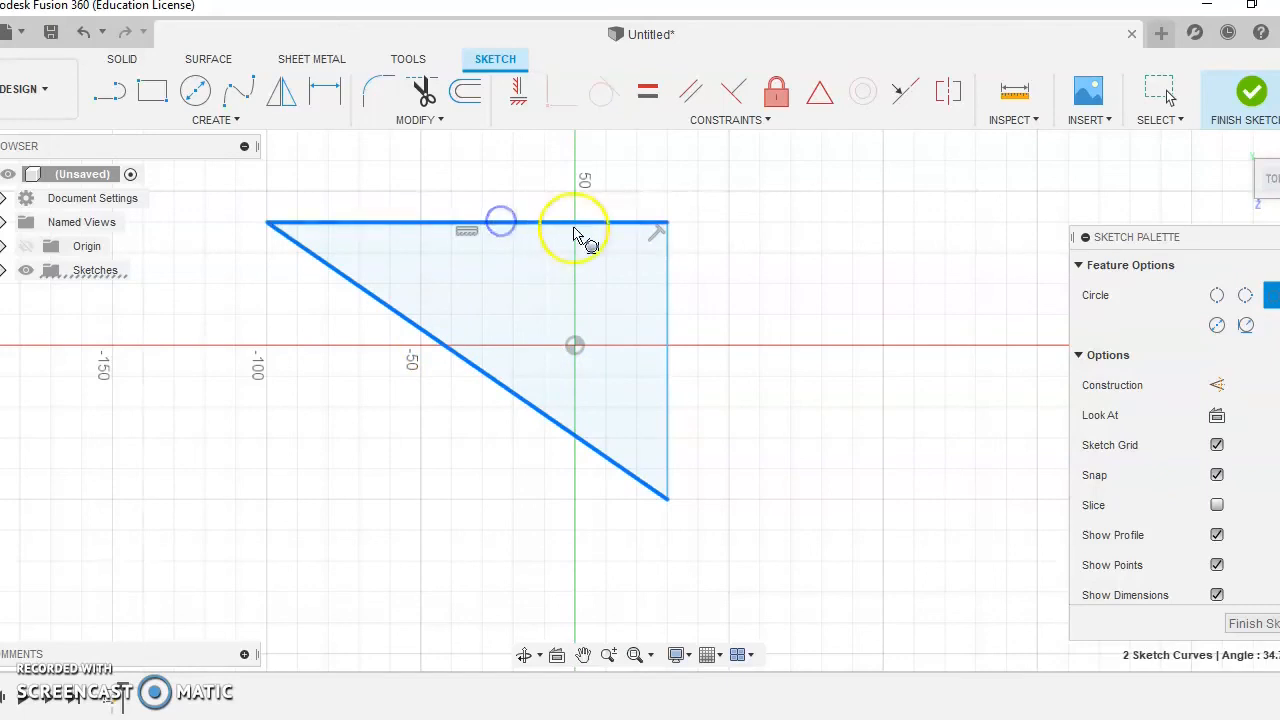
click(668, 298)
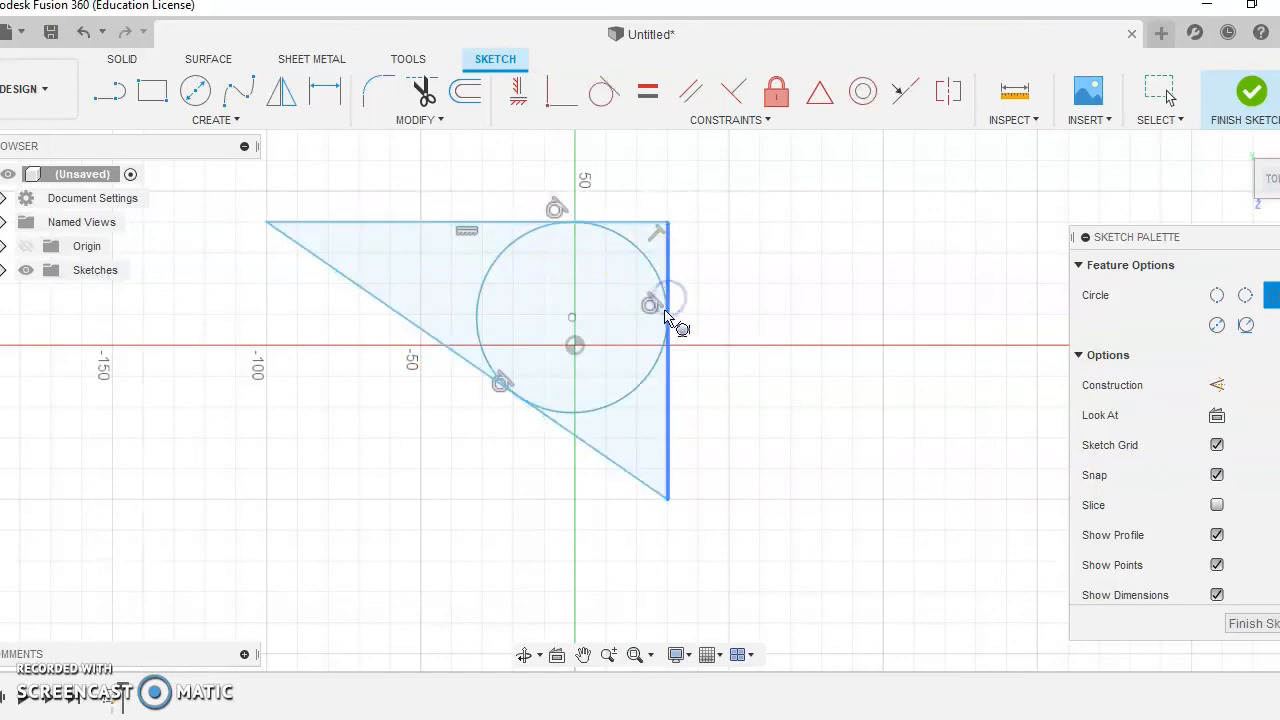